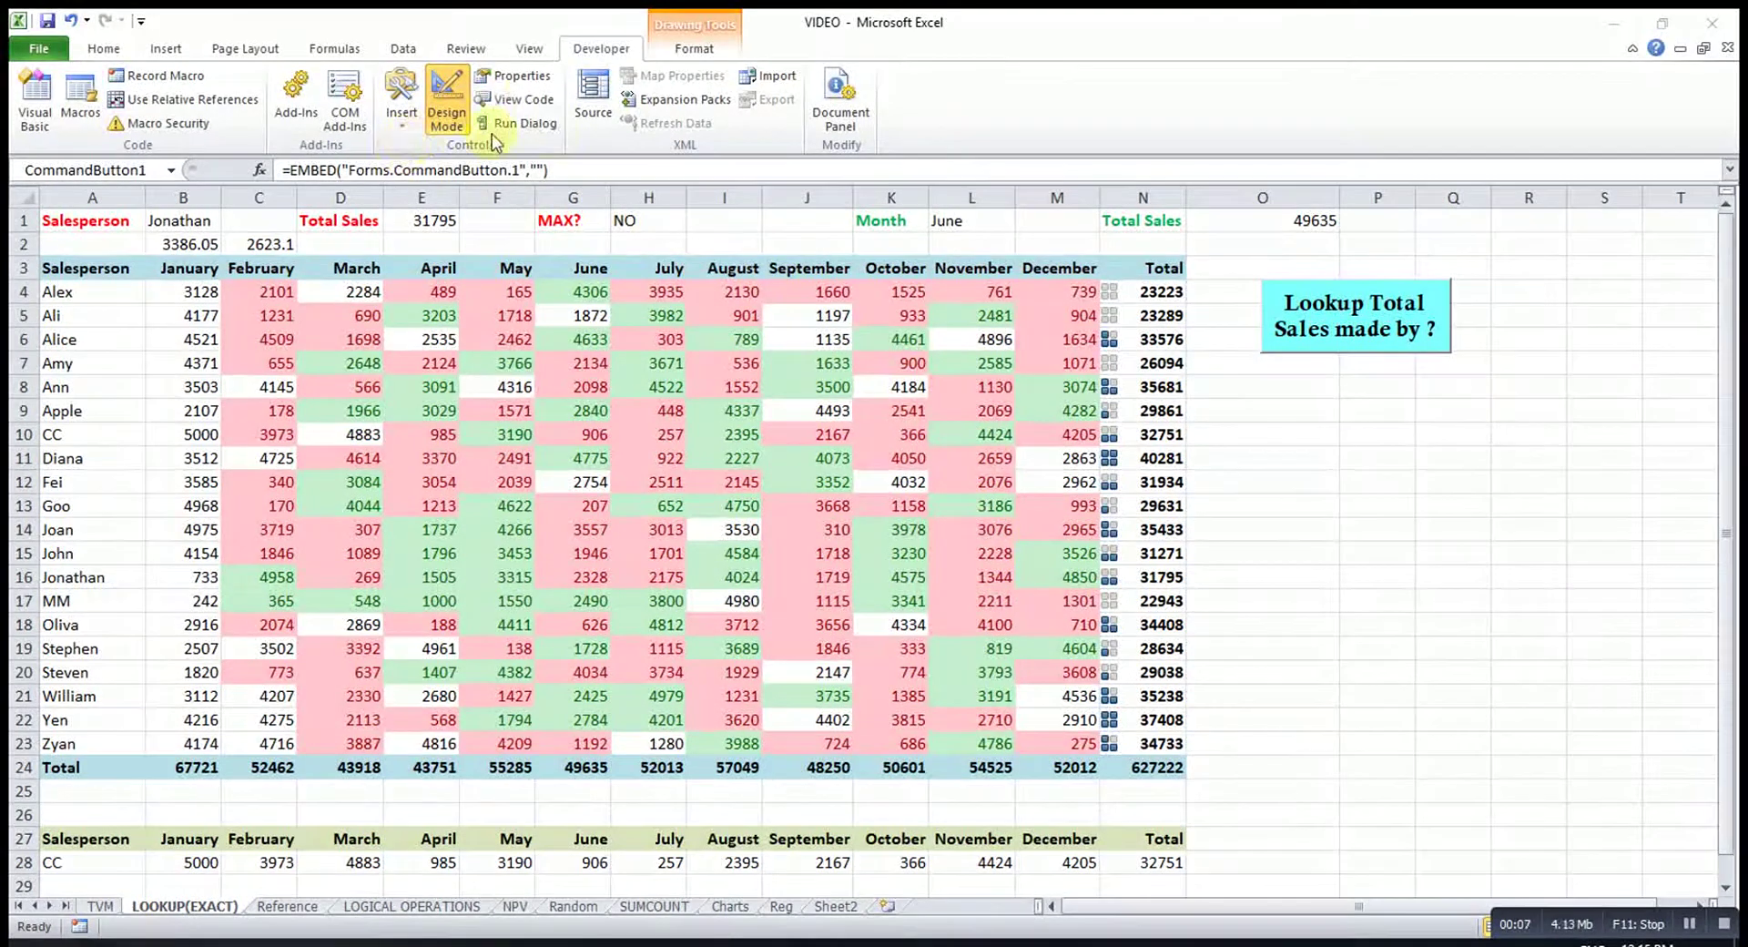
# - Inspect the total-sales lookup formula in cell E1 without changing it
pyautogui.click(422, 221)
pyautogui.doubleClick(438, 221)
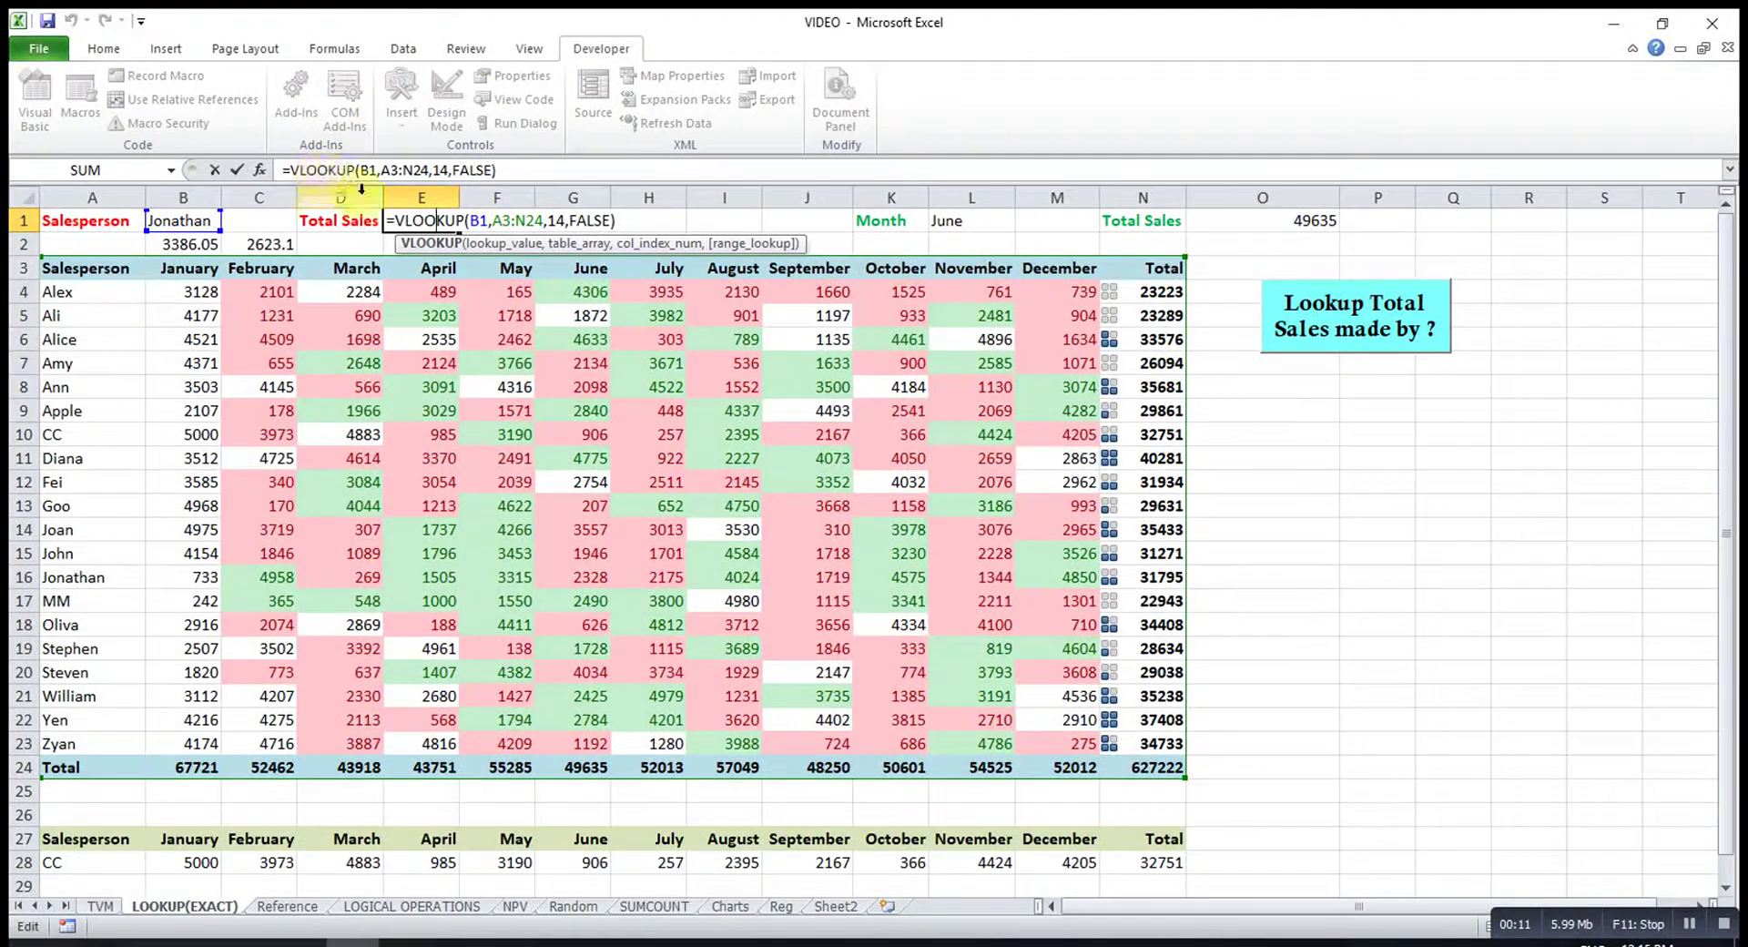
pyautogui.press('Escape')
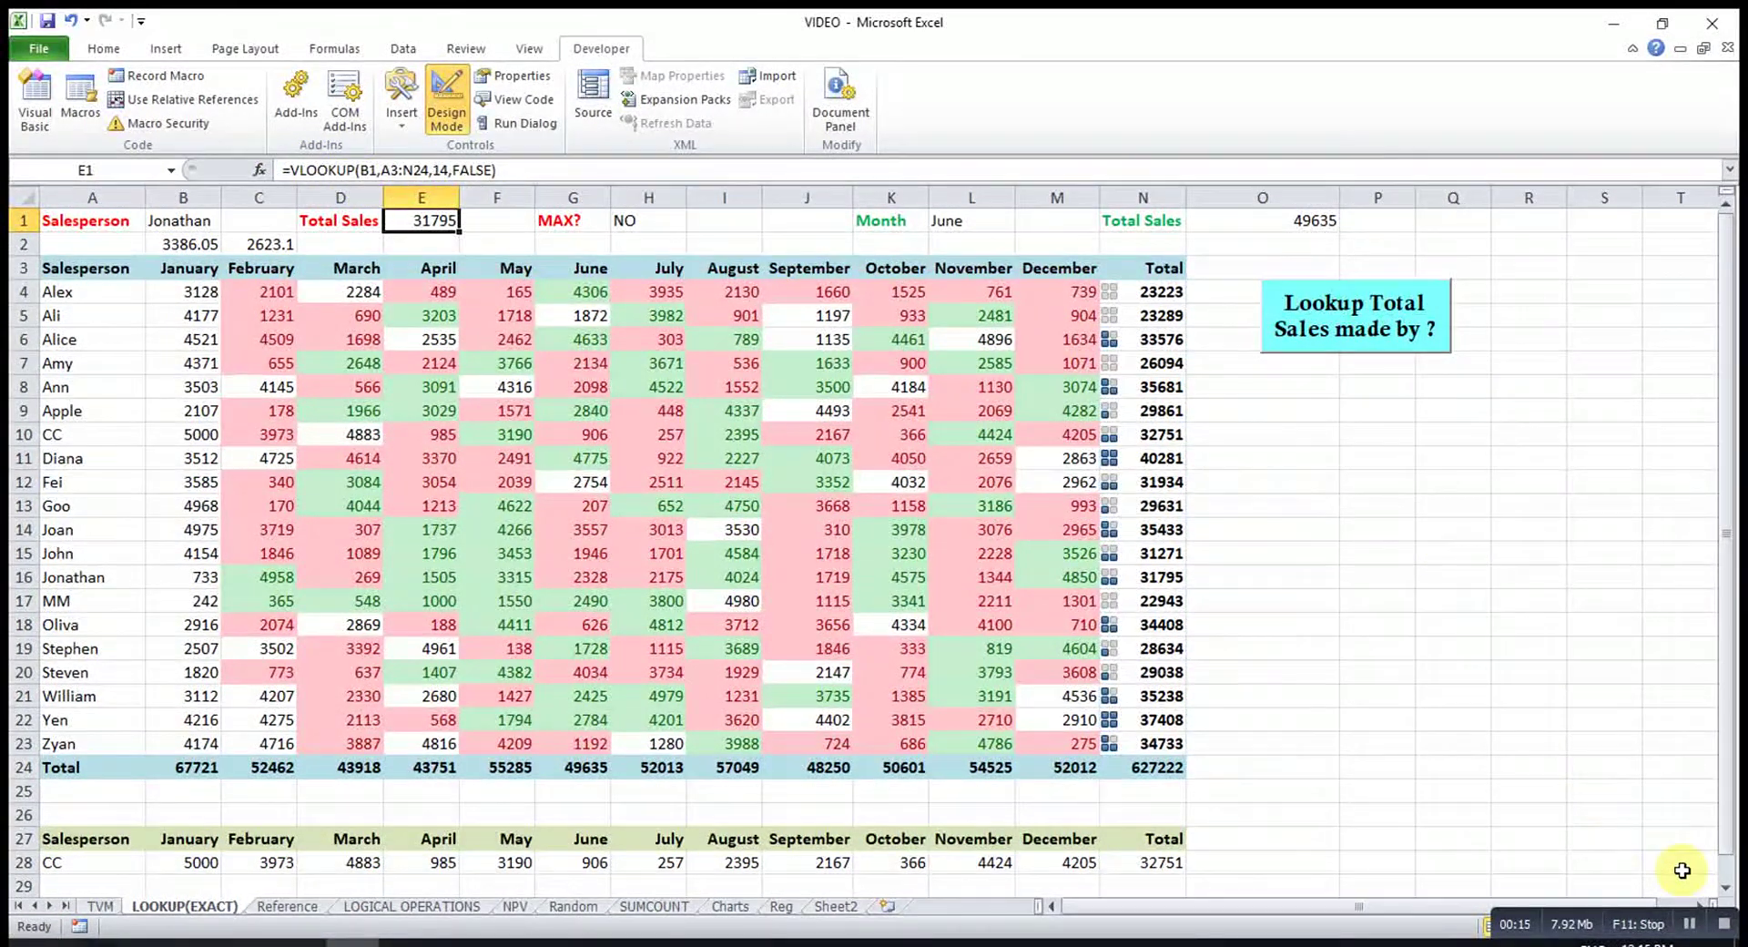
# - In the button's CommandButton1_Click, enter a = InputBox("Lookup the total sales made by ?")
pyautogui.doubleClick(1352, 323)
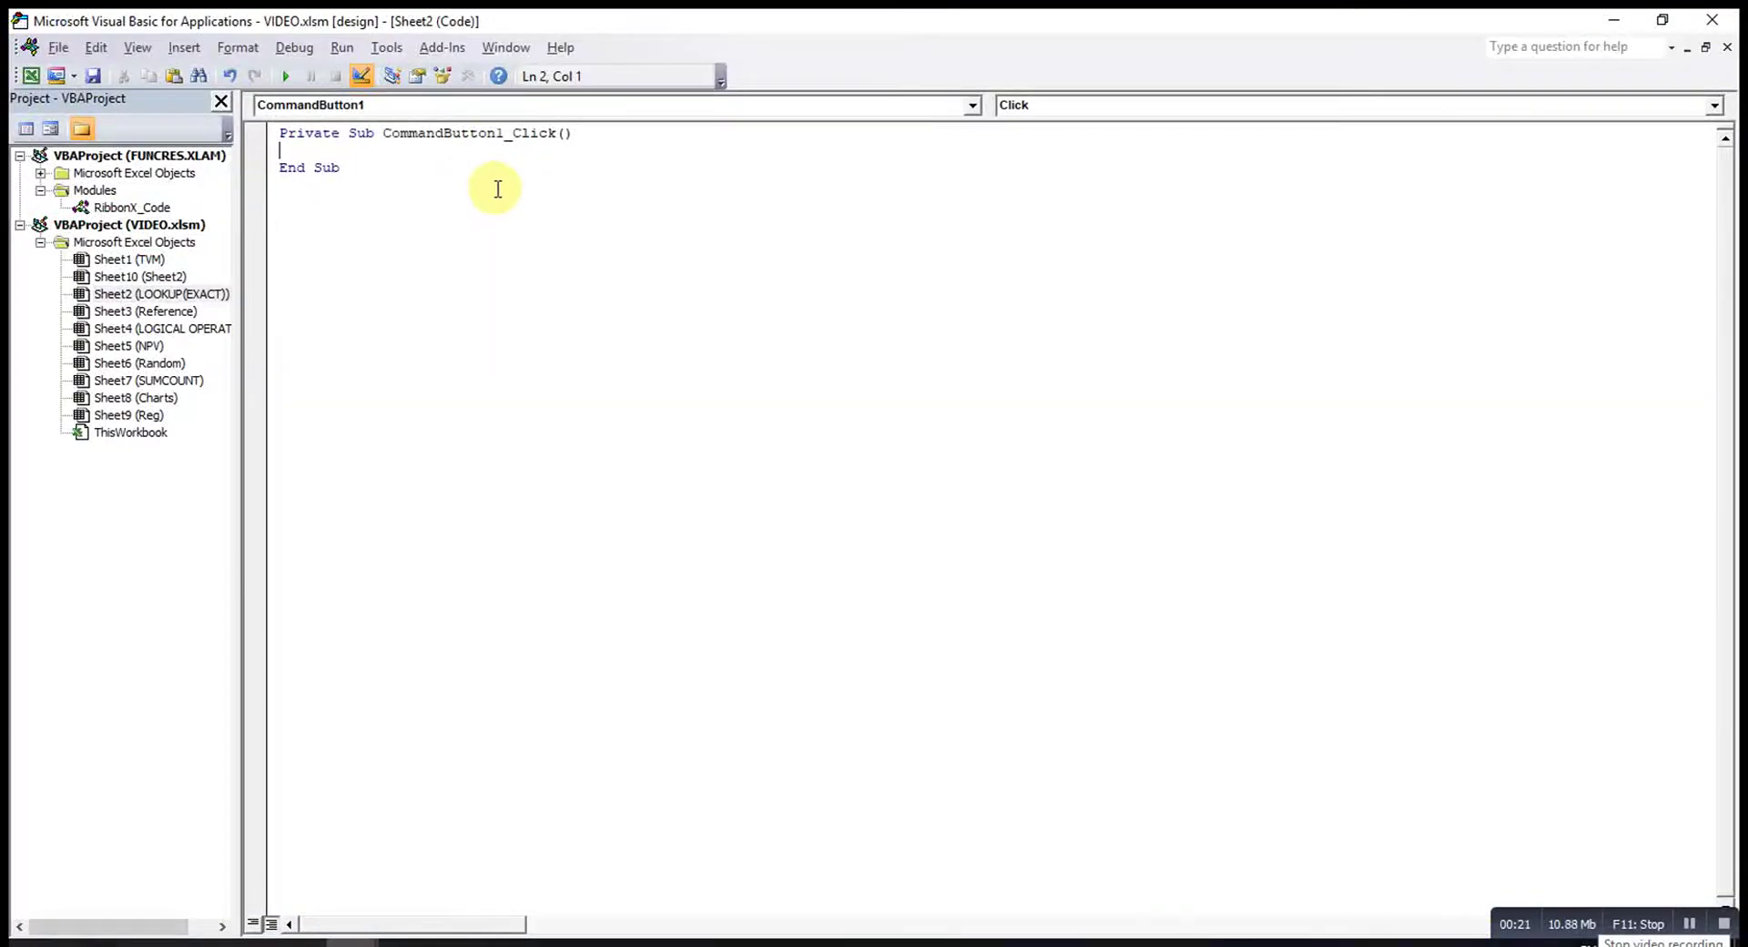
pyautogui.write('a')
pyautogui.write('=input')
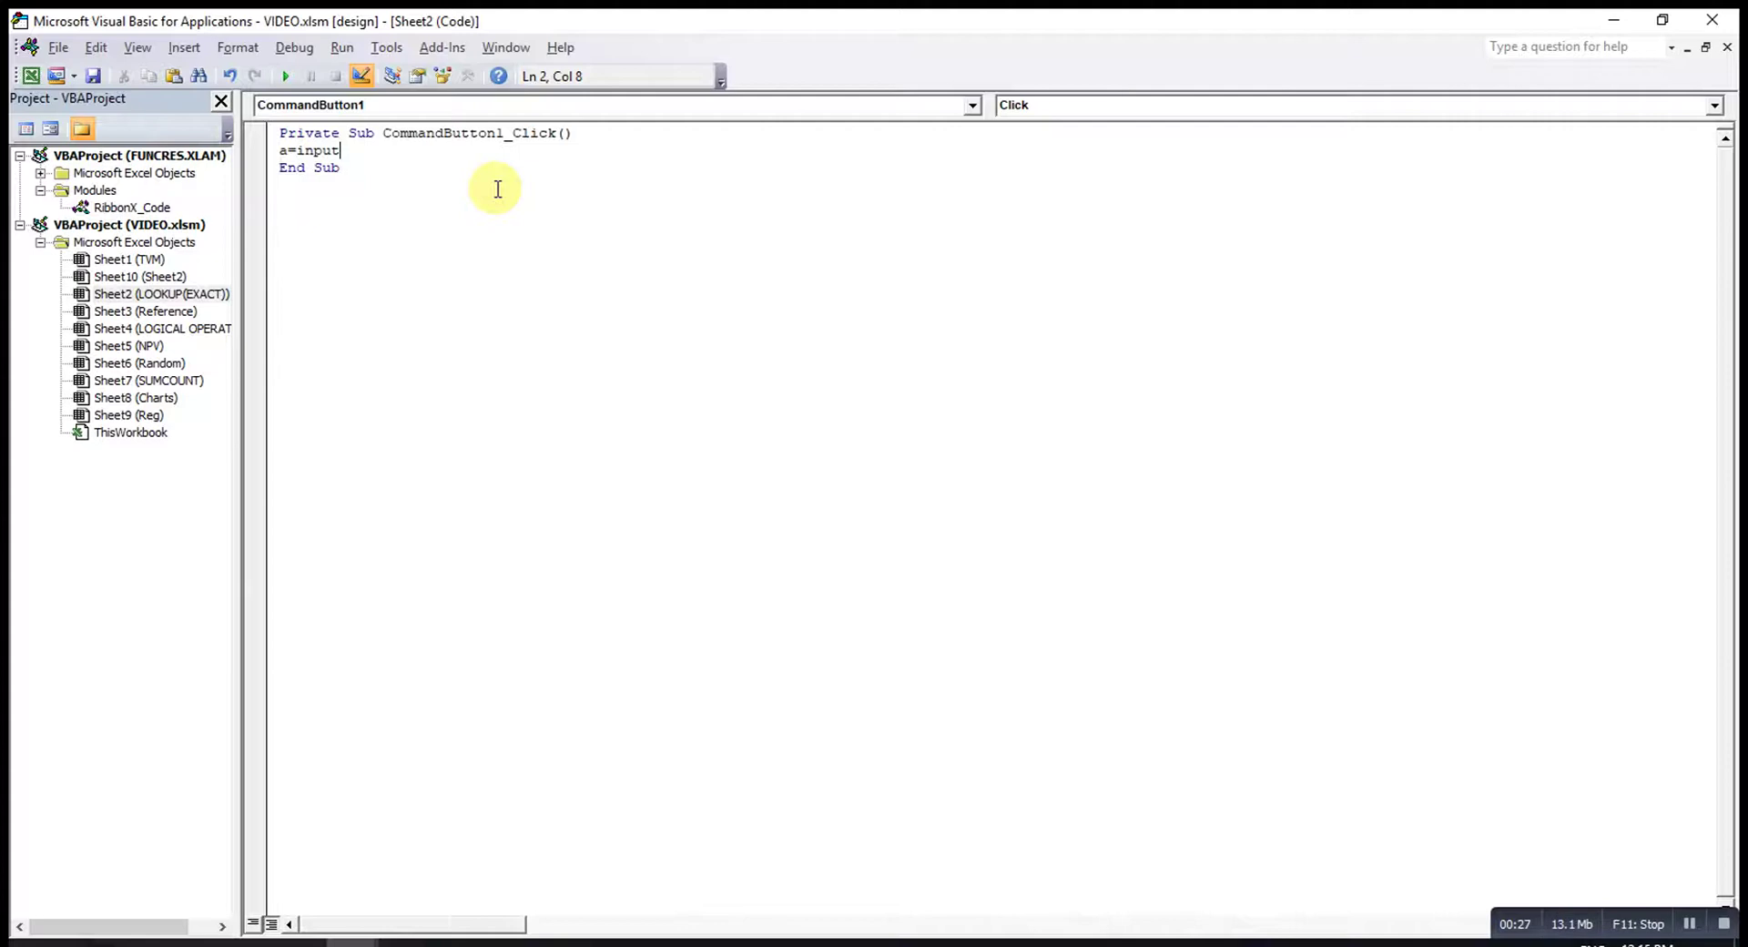
pyautogui.write('box')
pyautogui.write('("L')
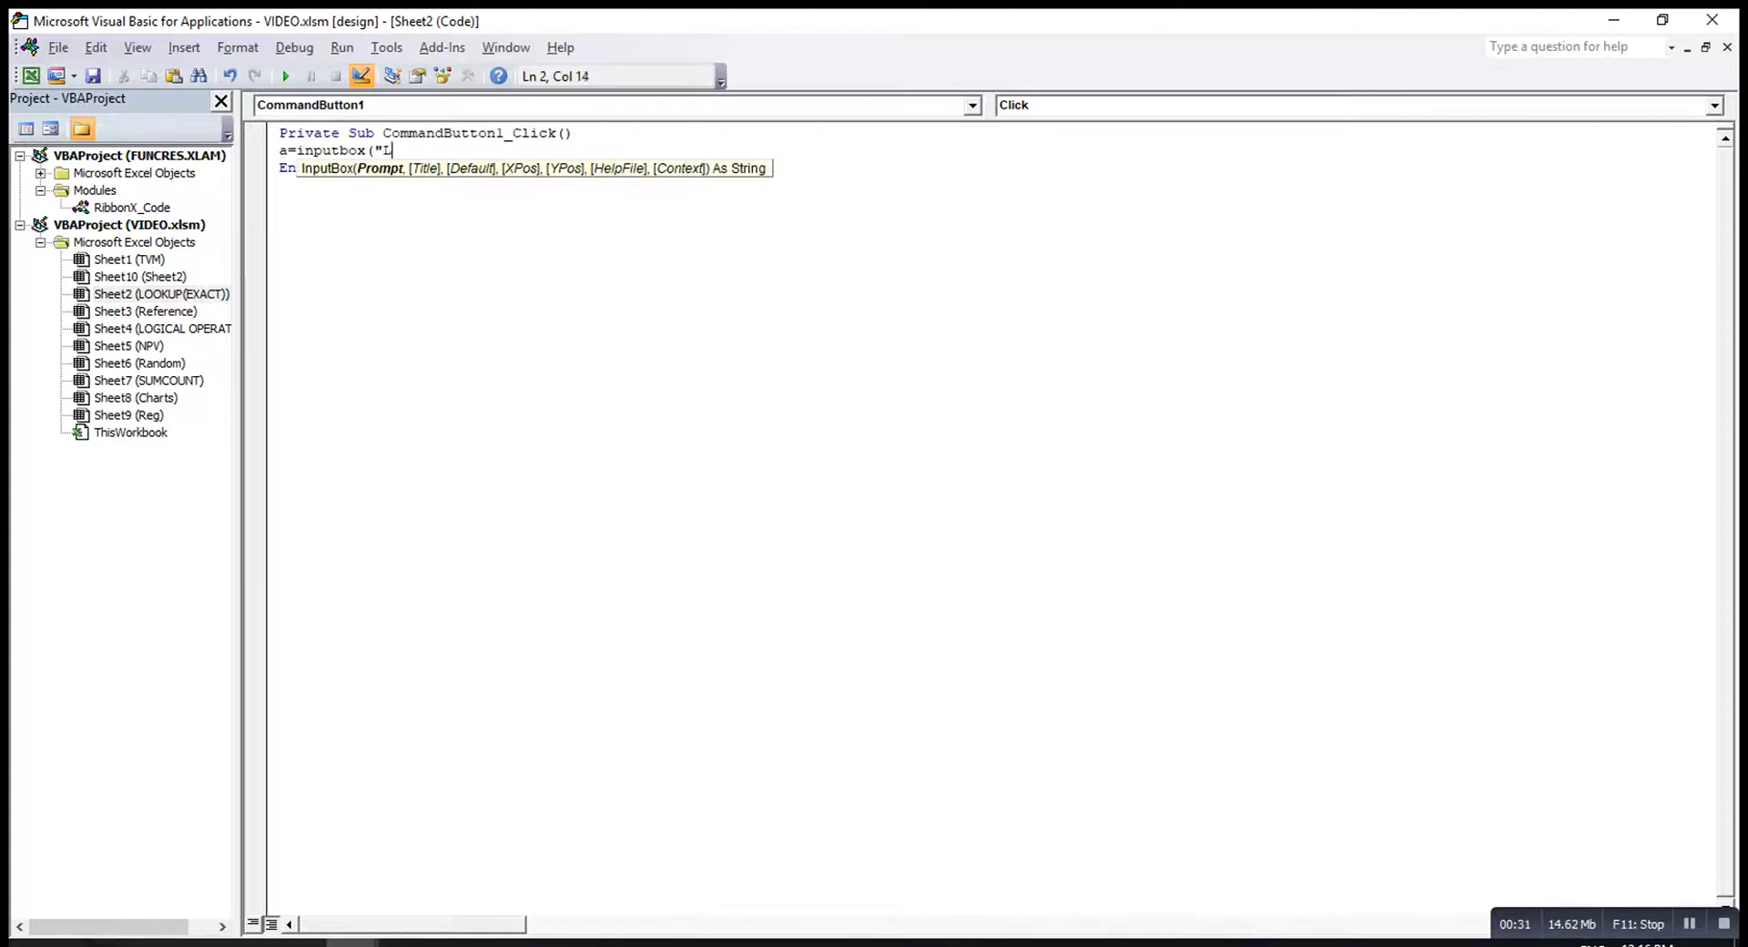
pyautogui.write('ookup the ')
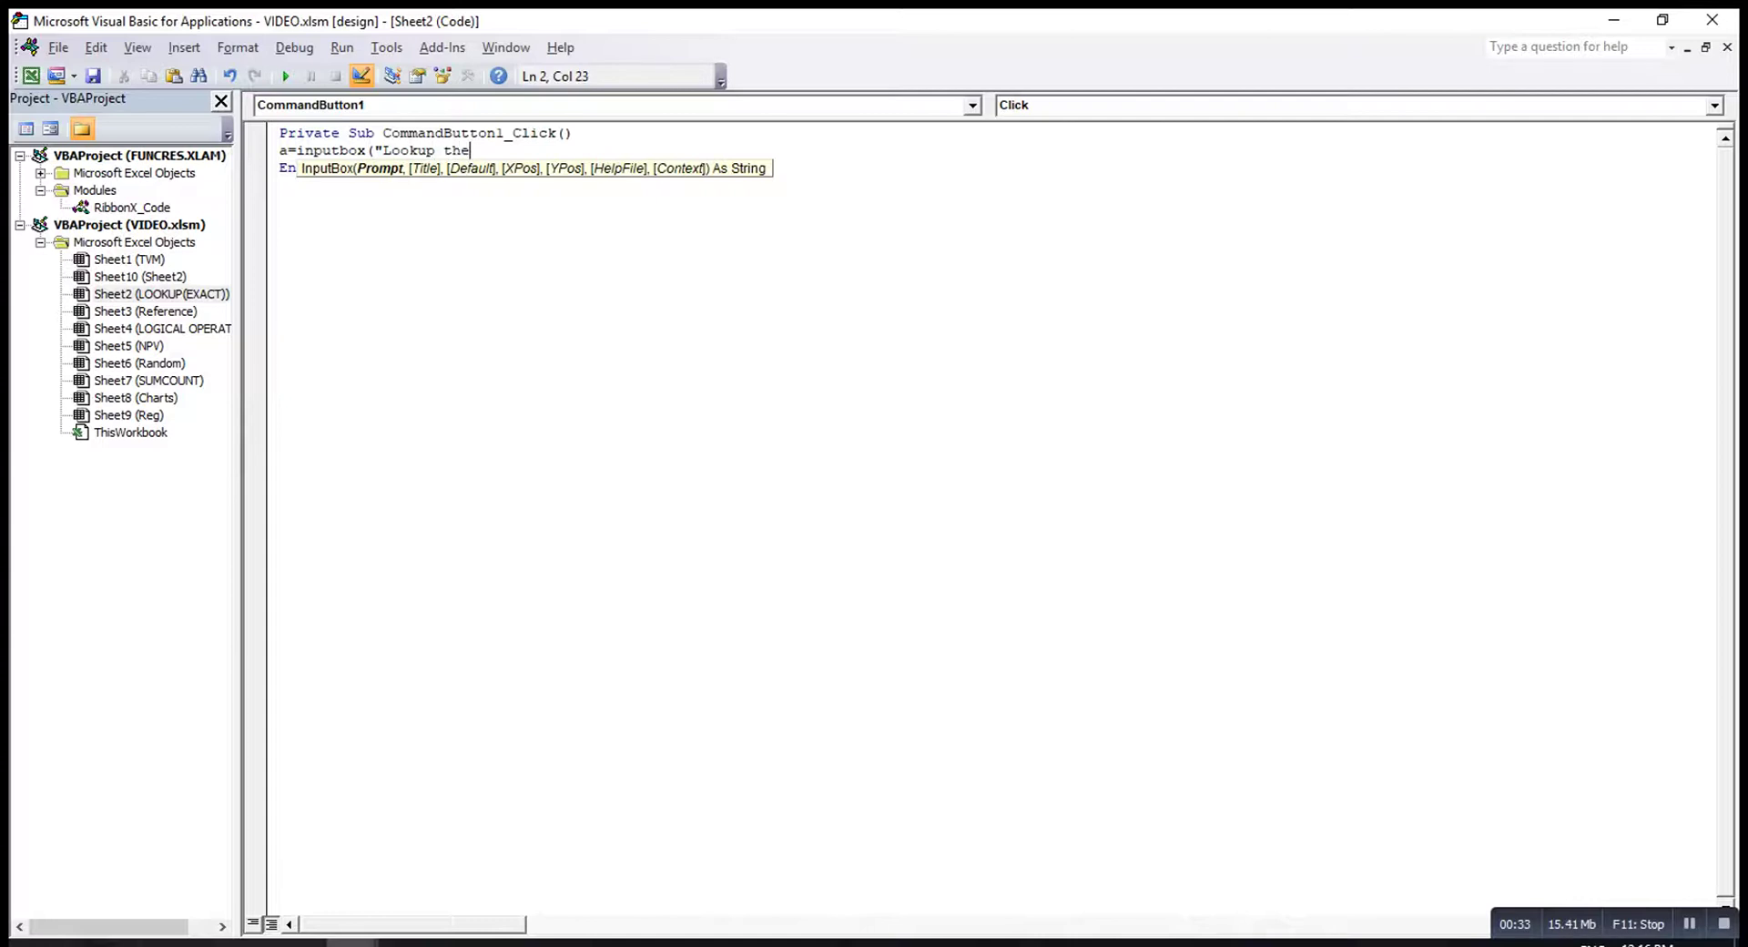
pyautogui.write('al')
pyautogui.write('e ')
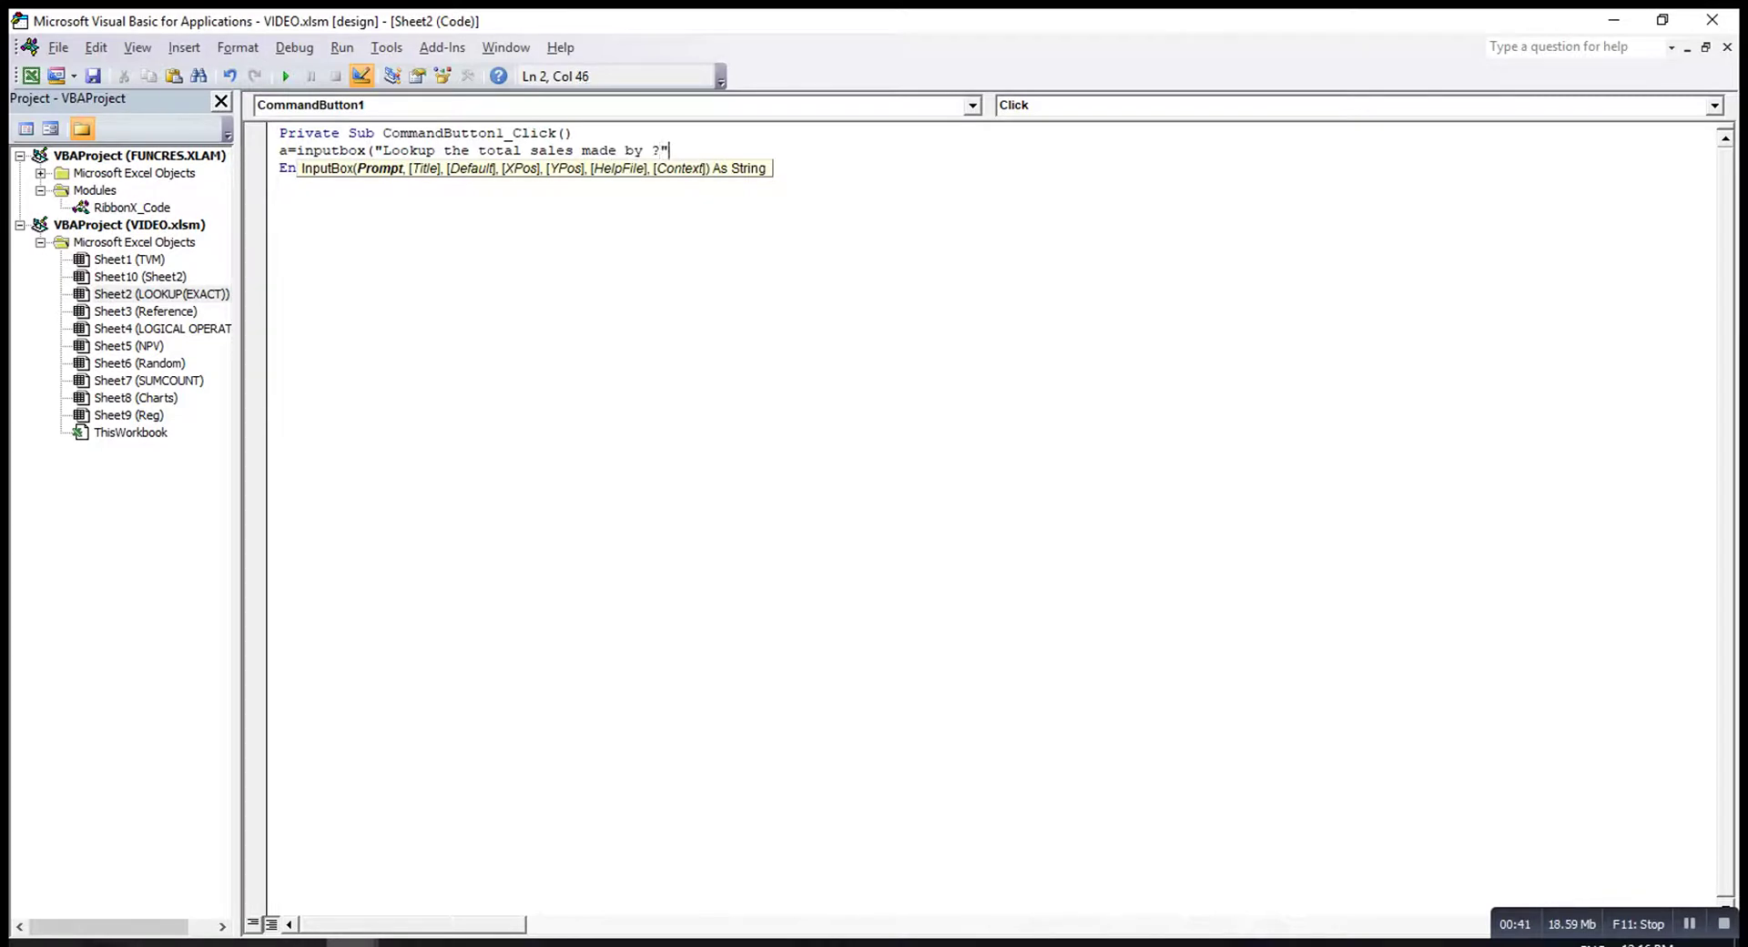
pyautogui.write(' )')
pyautogui.press('Return')
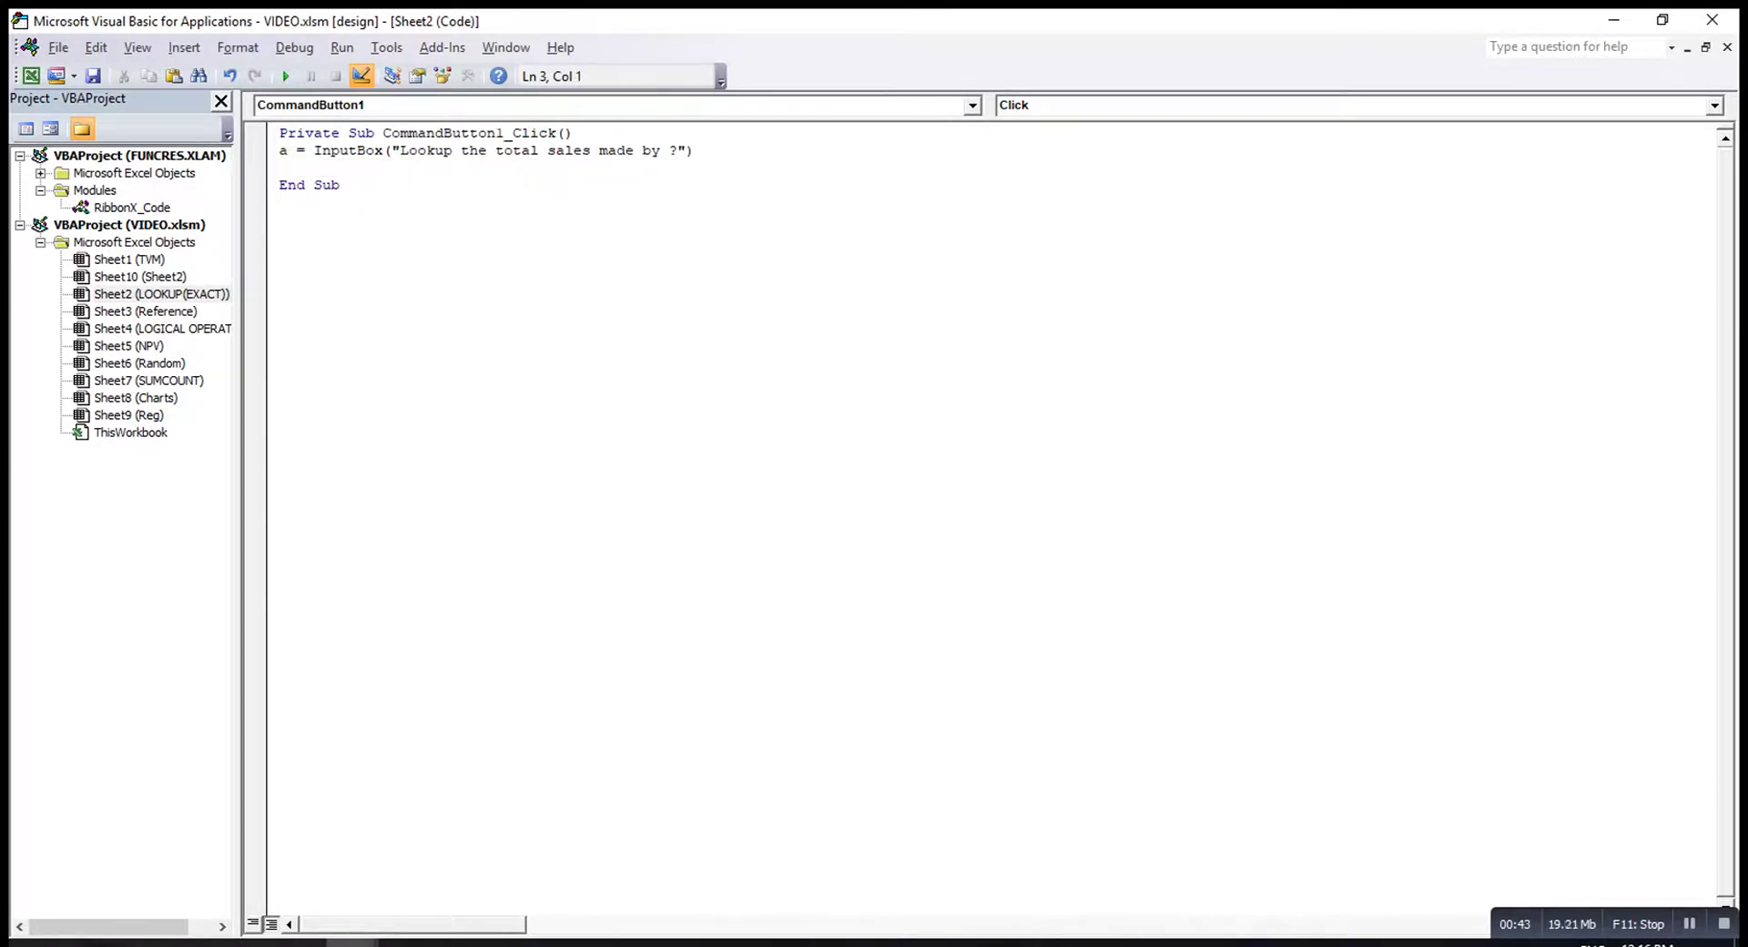
# - Compare the worksheet and code, then begin line 3 with msgbox("The total sales made by " & a
pyautogui.hotkey('alt', 'F11')
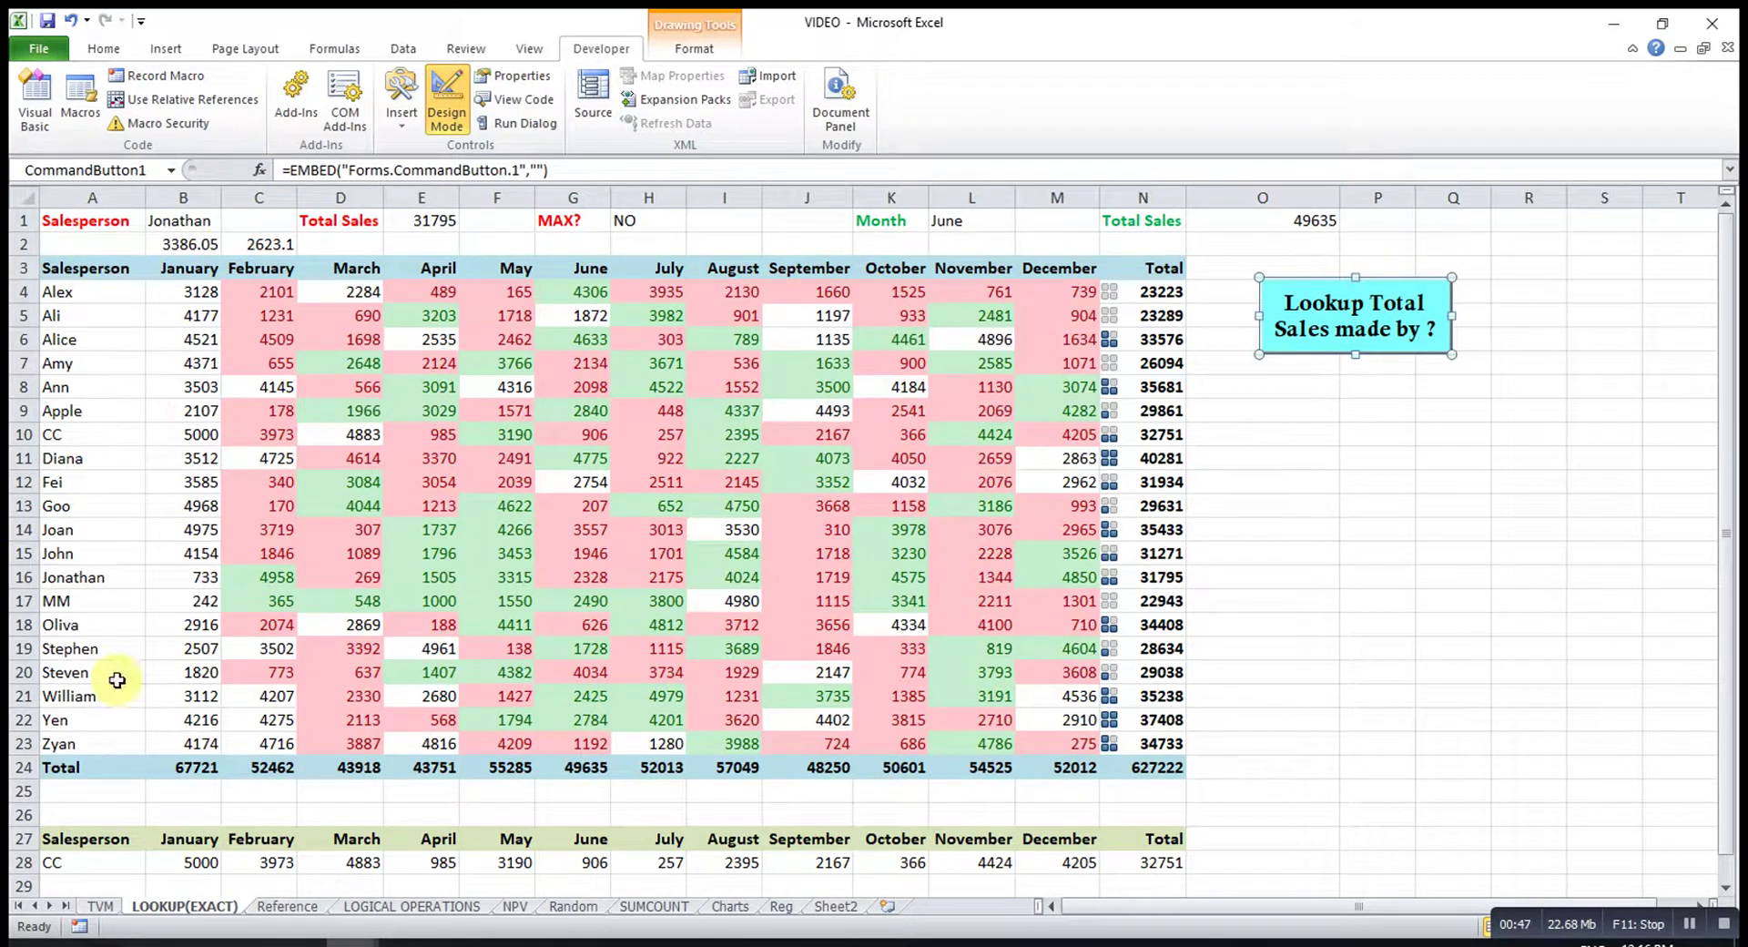
pyautogui.hotkey('alt', 'F11')
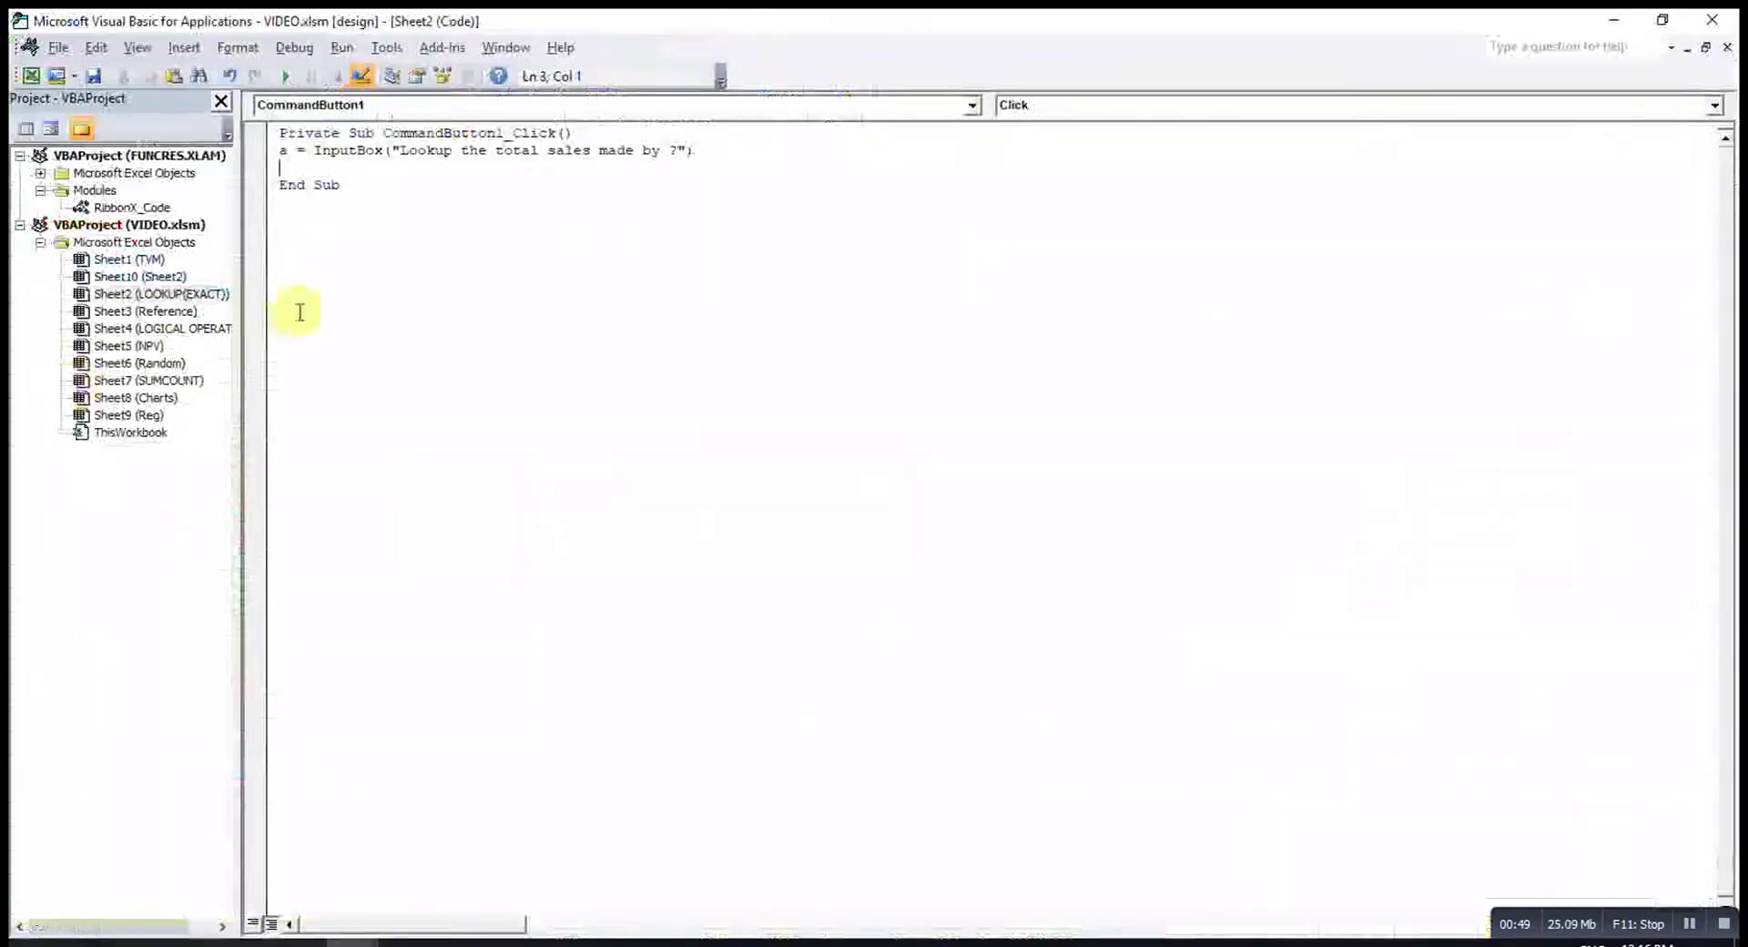
pyautogui.hotkey('alt', 'F11')
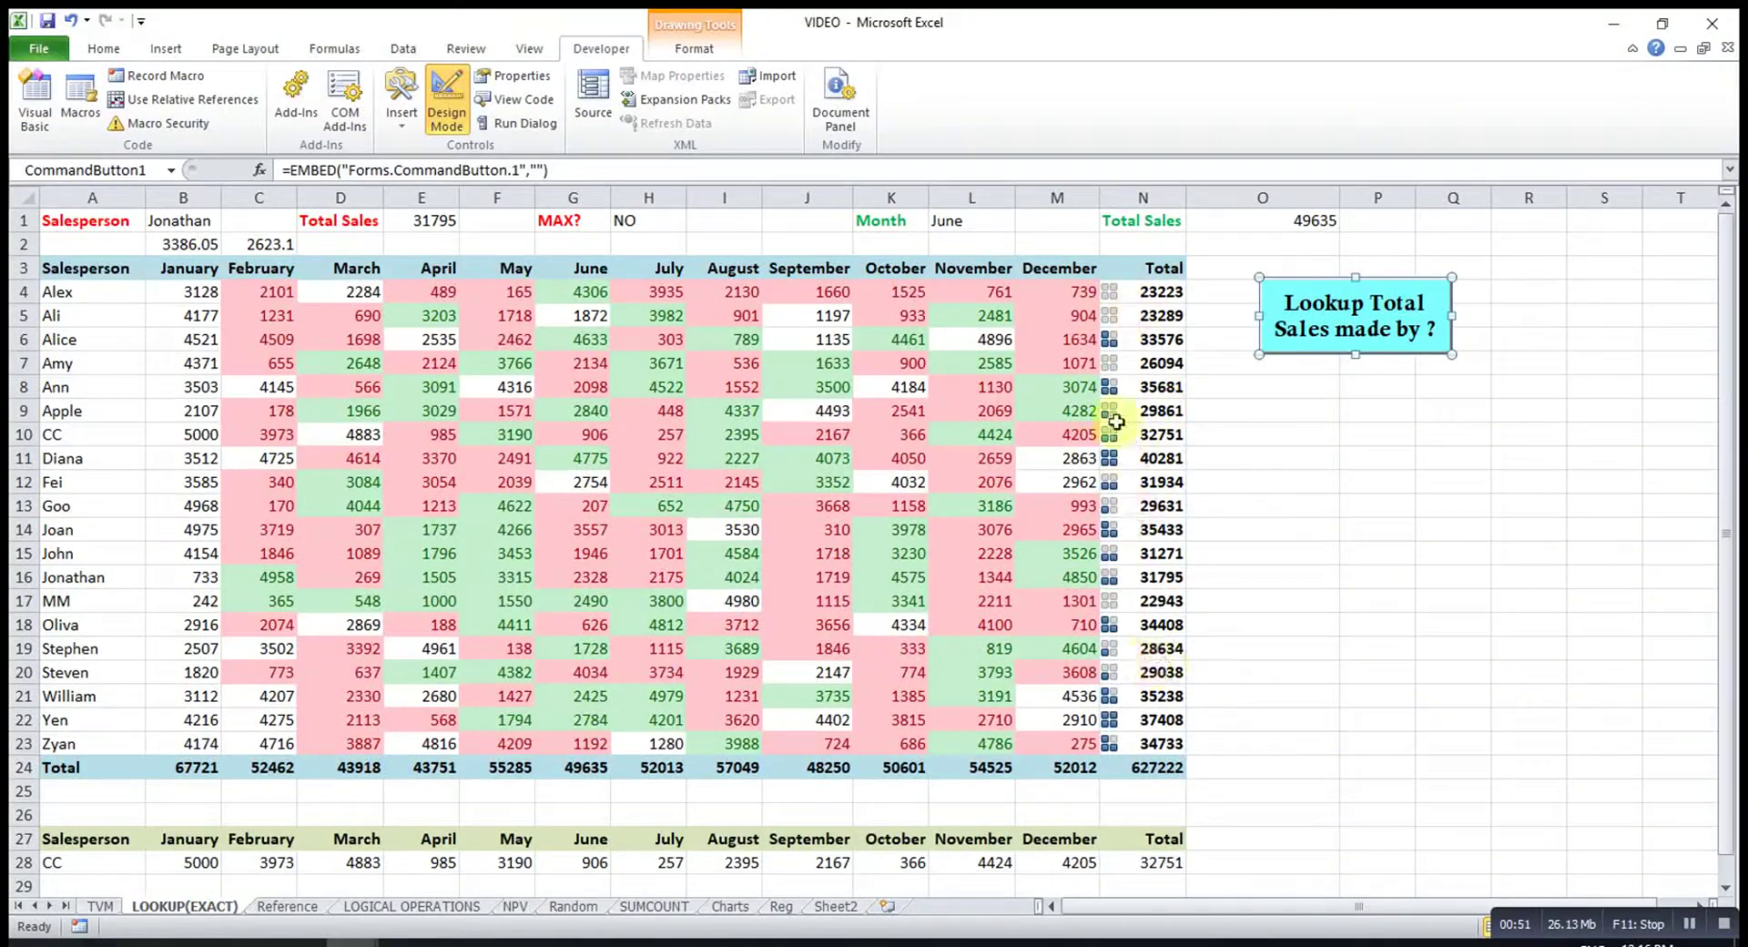
pyautogui.hotkey('alt', 'F11')
pyautogui.write('ms')
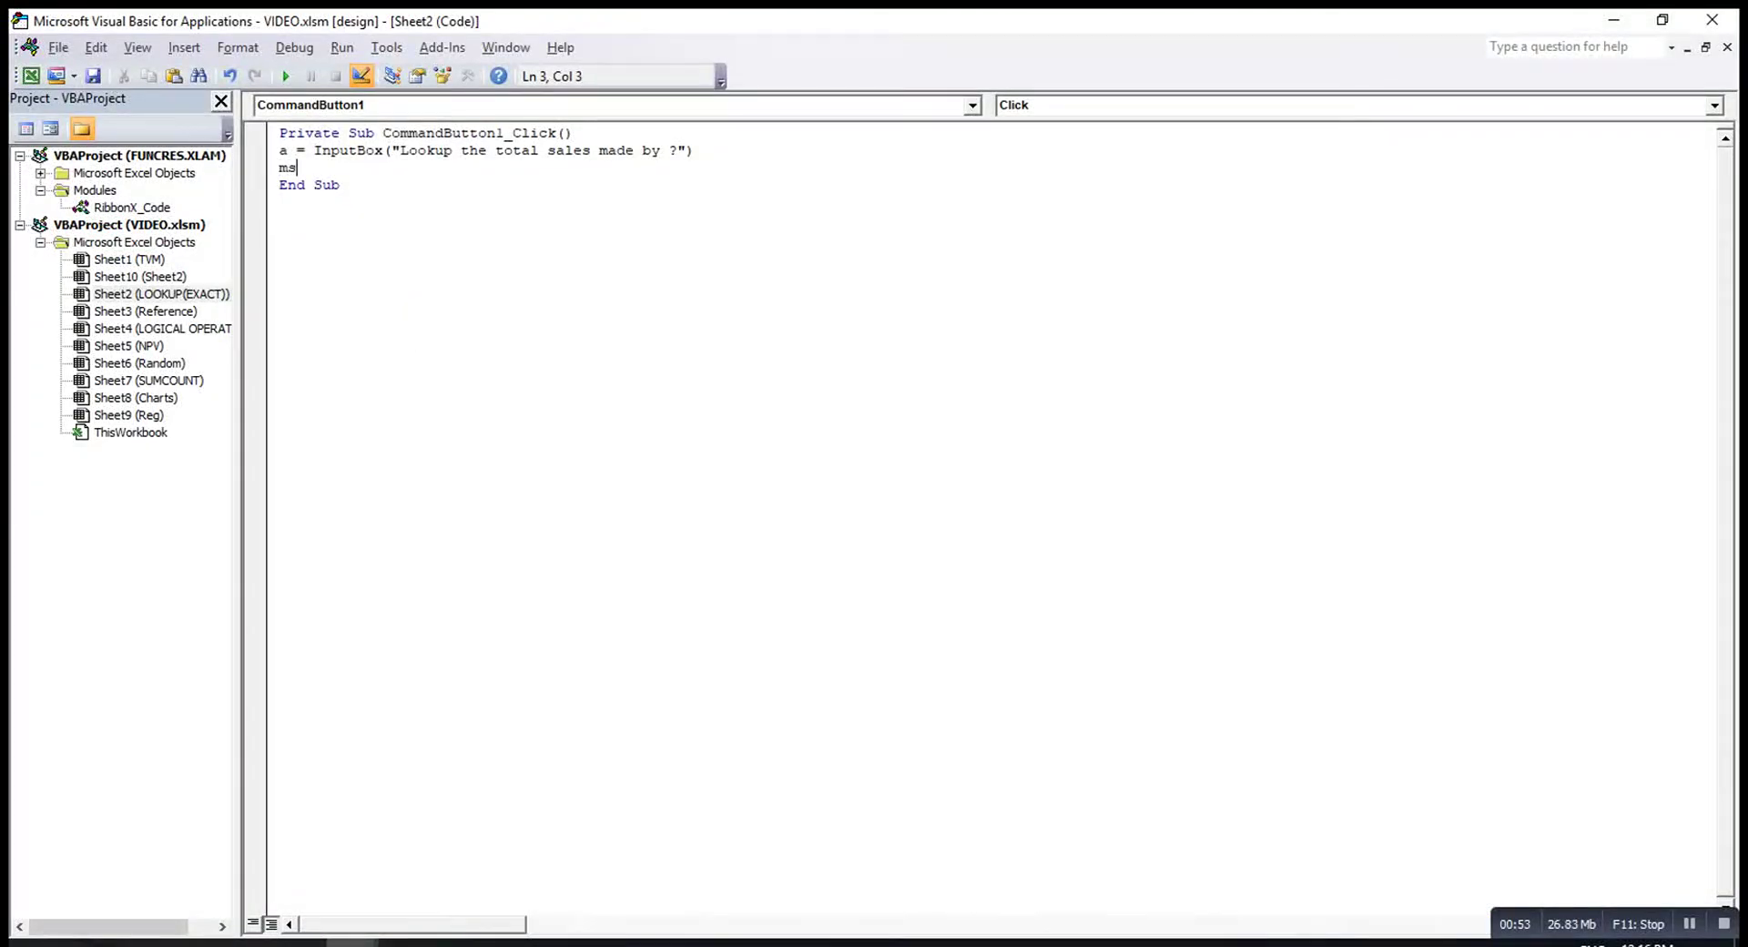
pyautogui.write('gbox(')
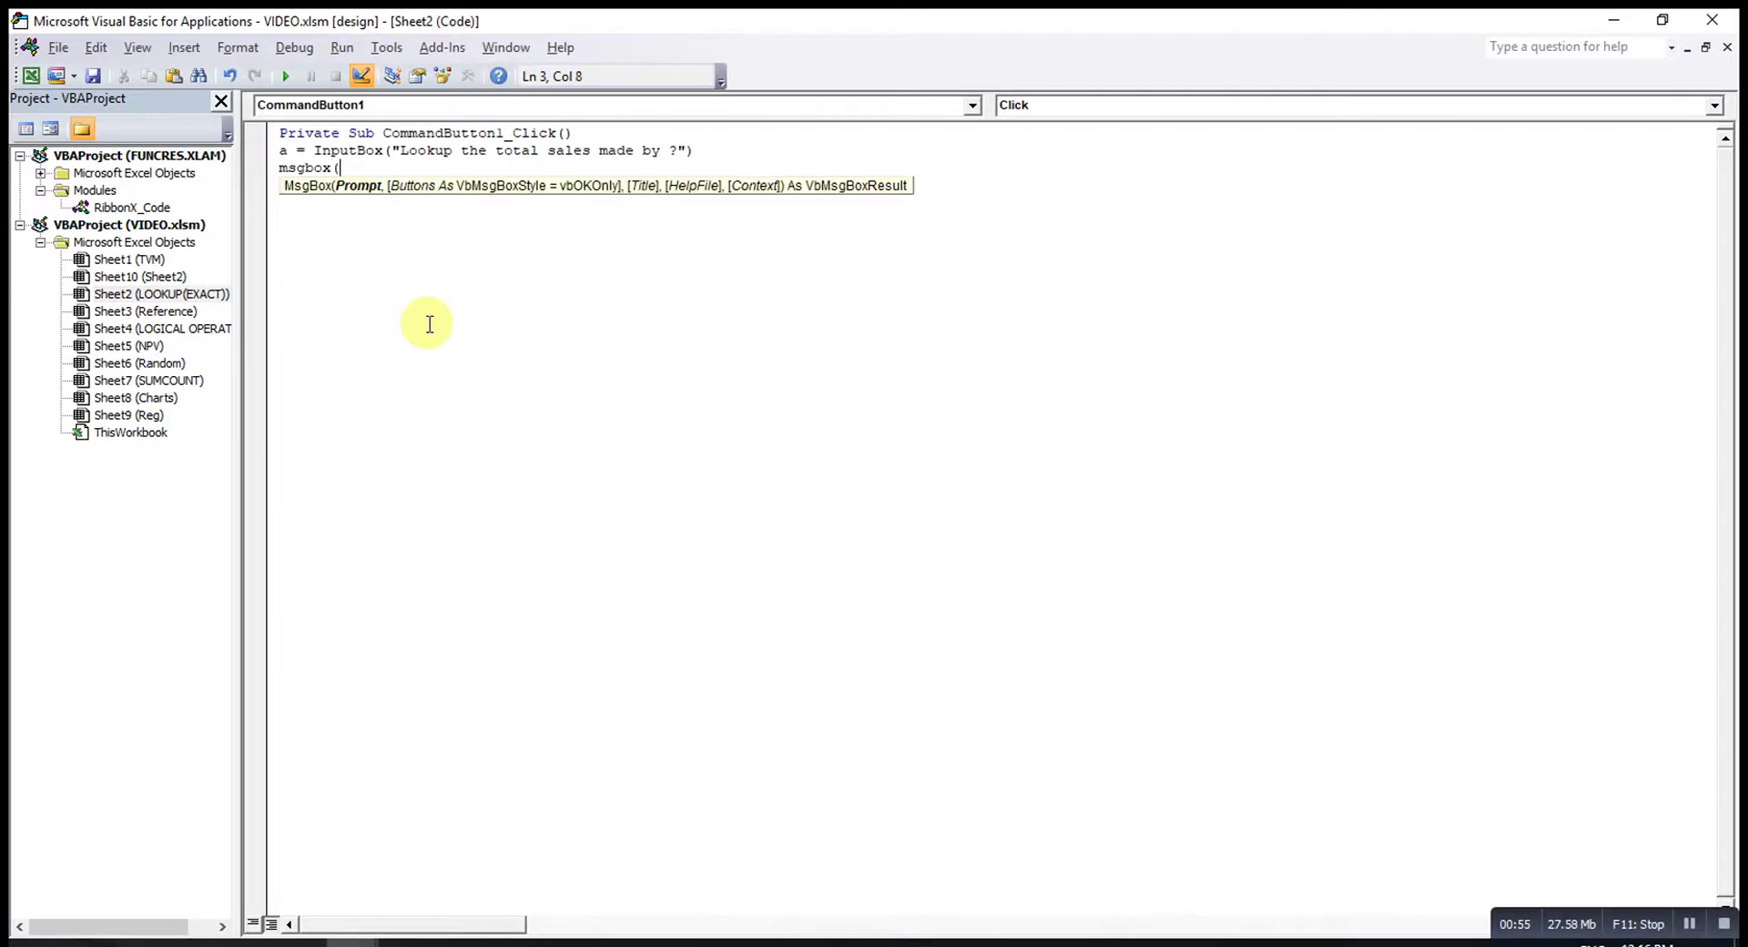
pyautogui.write('"Thew')
pyautogui.press('BackSpace')
pyautogui.write('total ')
pyautogui.write('sales m')
pyautogui.write('ade by ')
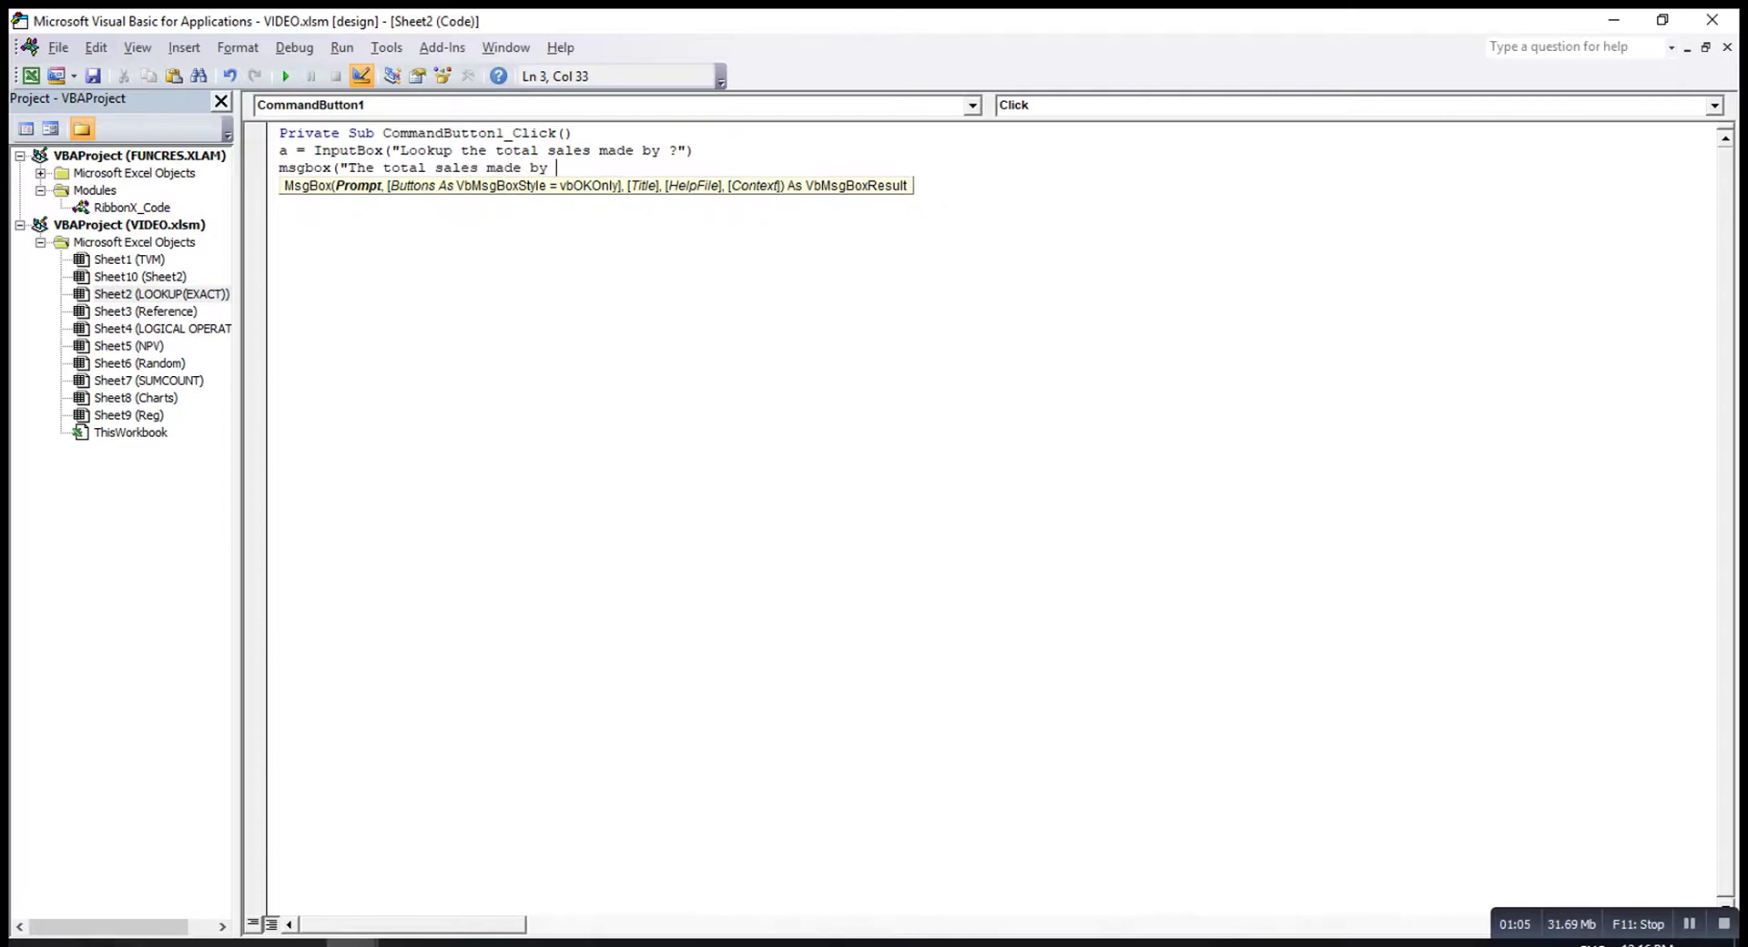
pyautogui.write('"')
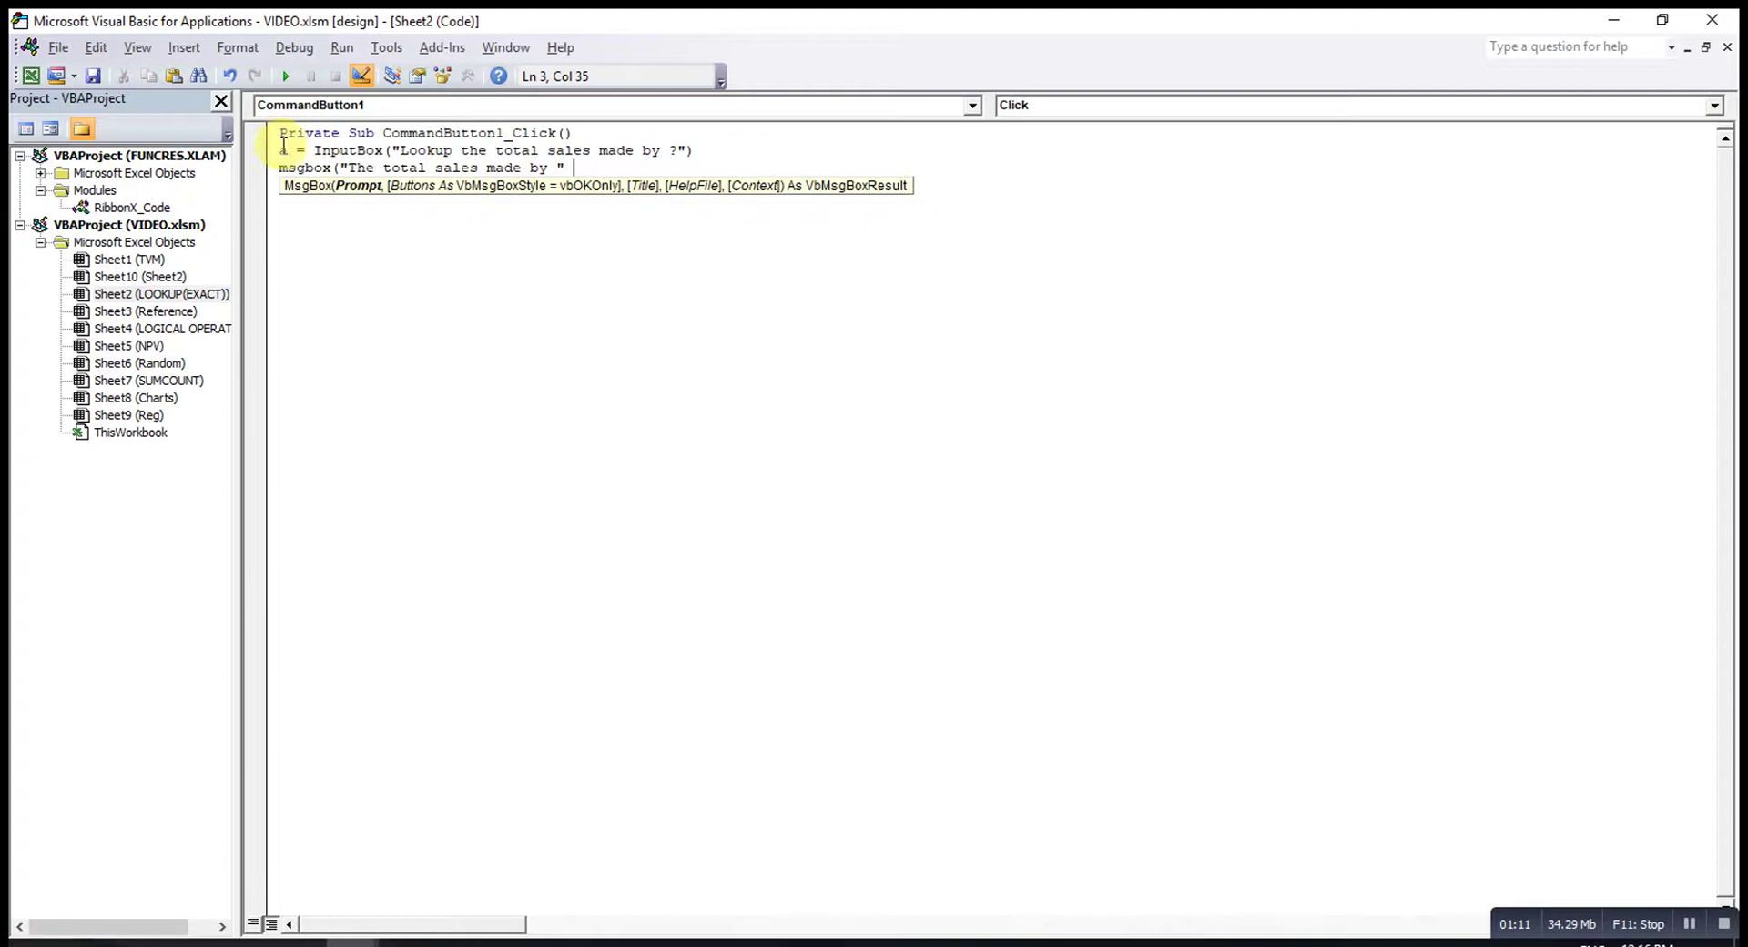
pyautogui.write('&')
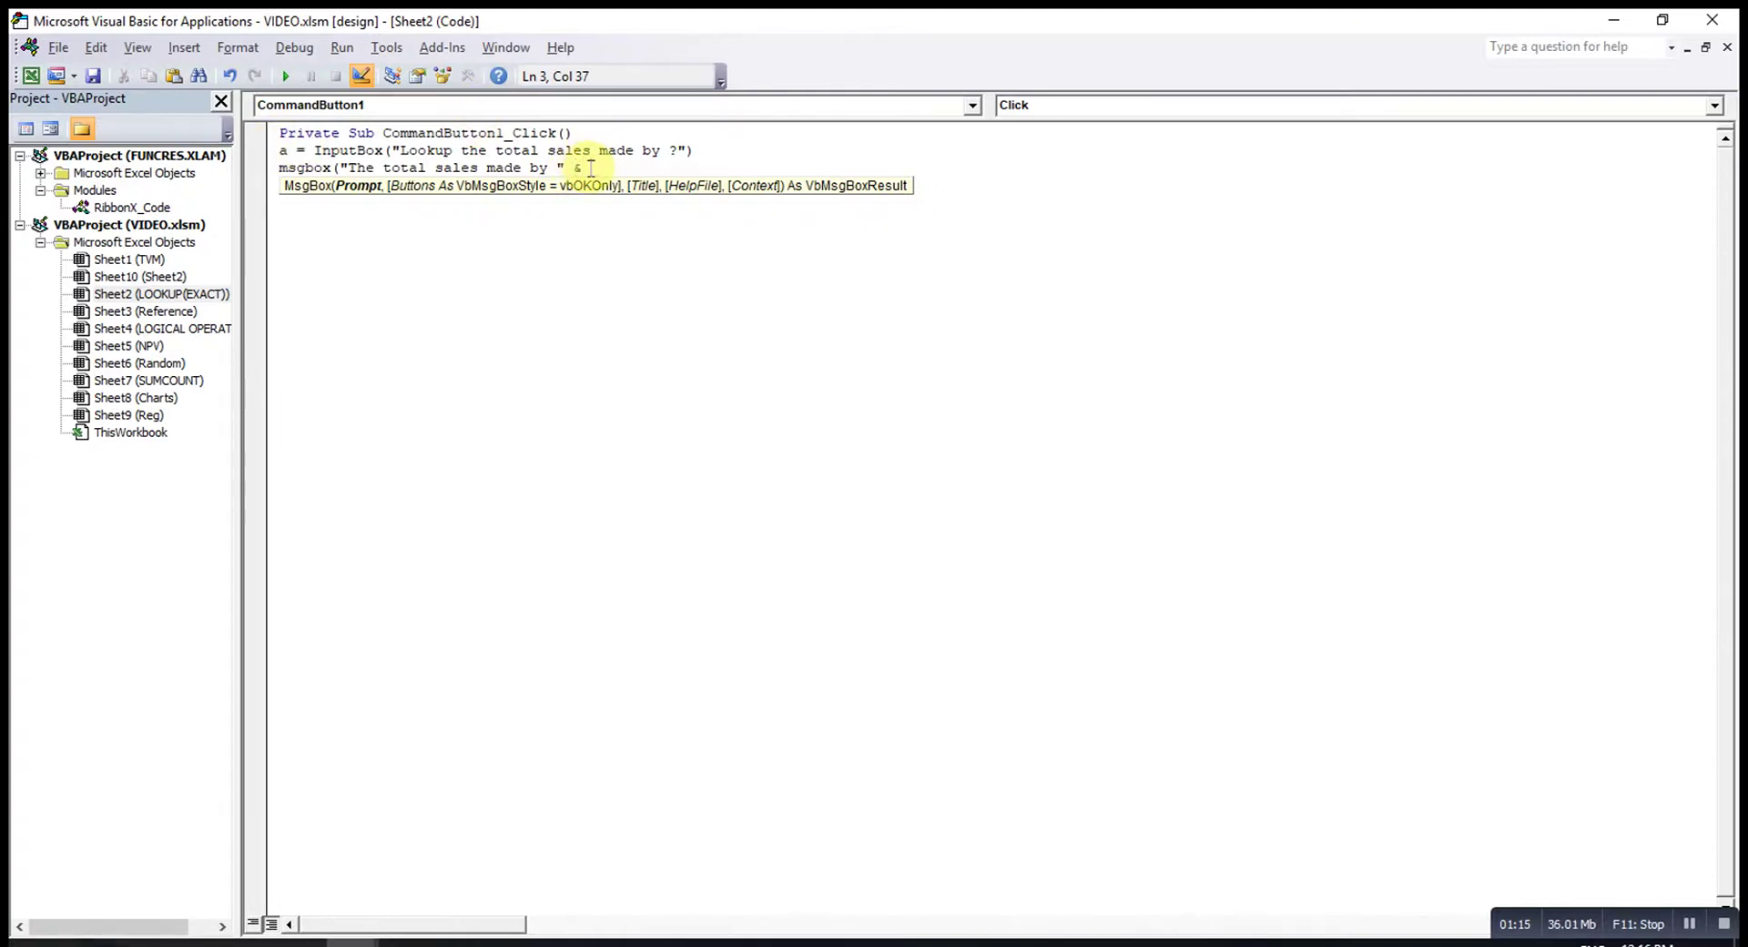
pyautogui.write(' a &')
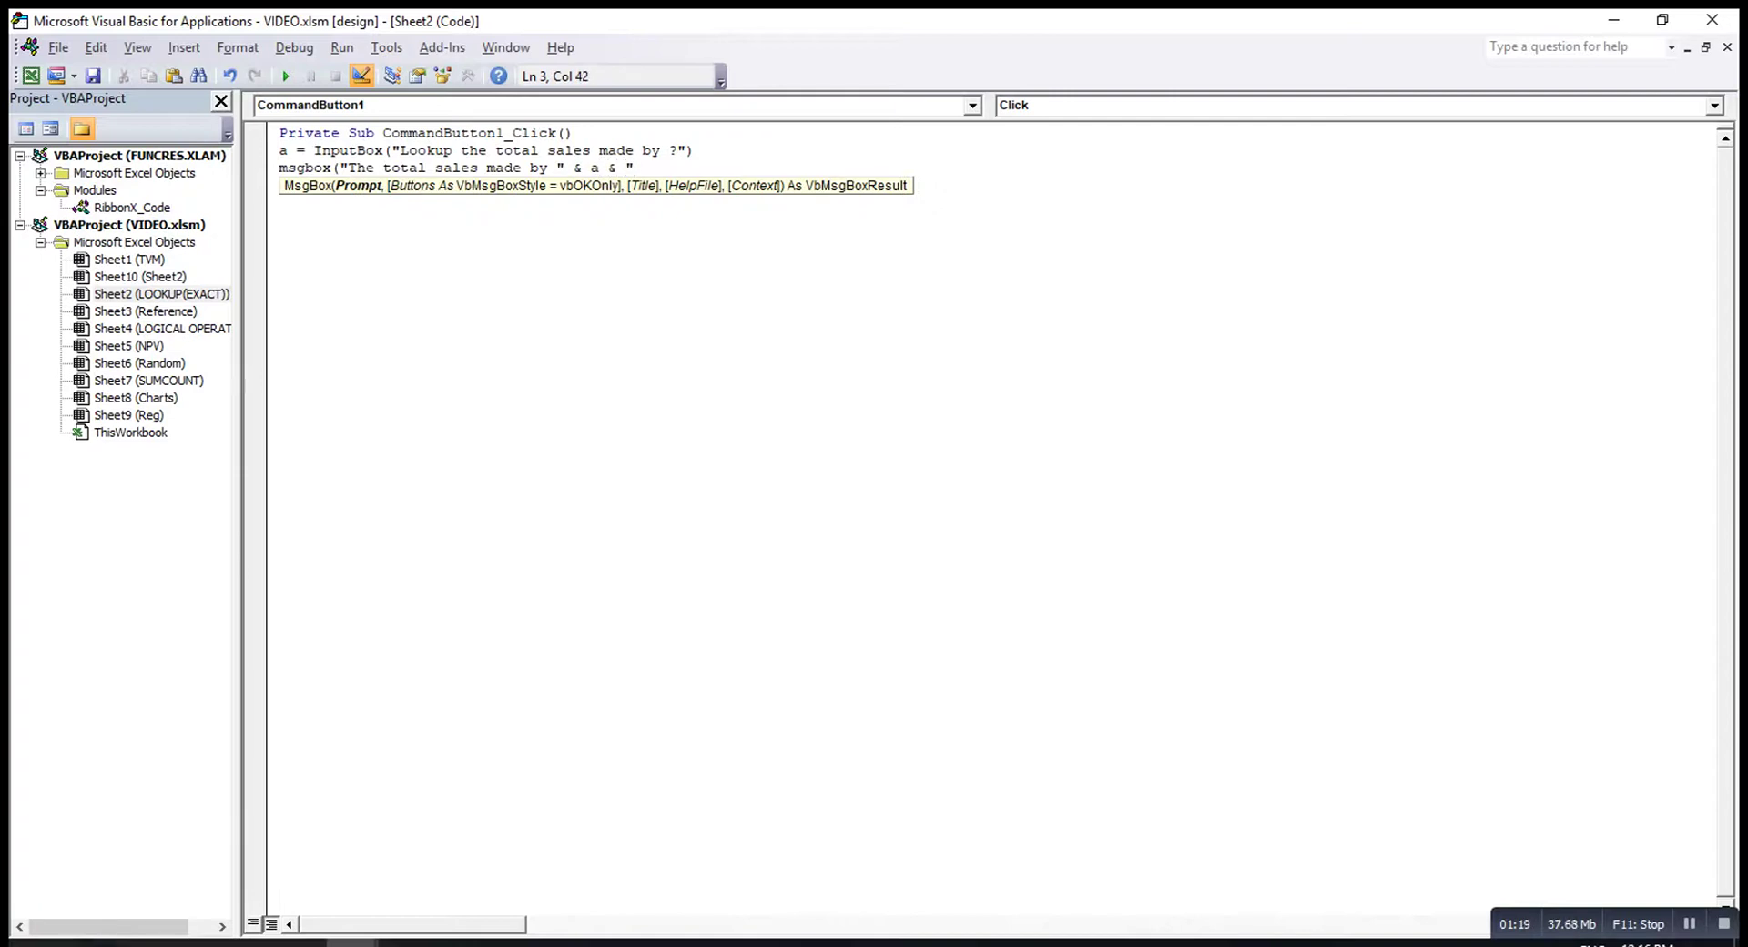
pyautogui.write('s " &')
# - Continue the message line with application.WorksheetFunction, chosen from the suggestion list
pyautogui.write('a')
pyautogui.write('pplica')
pyautogui.write('tion.')
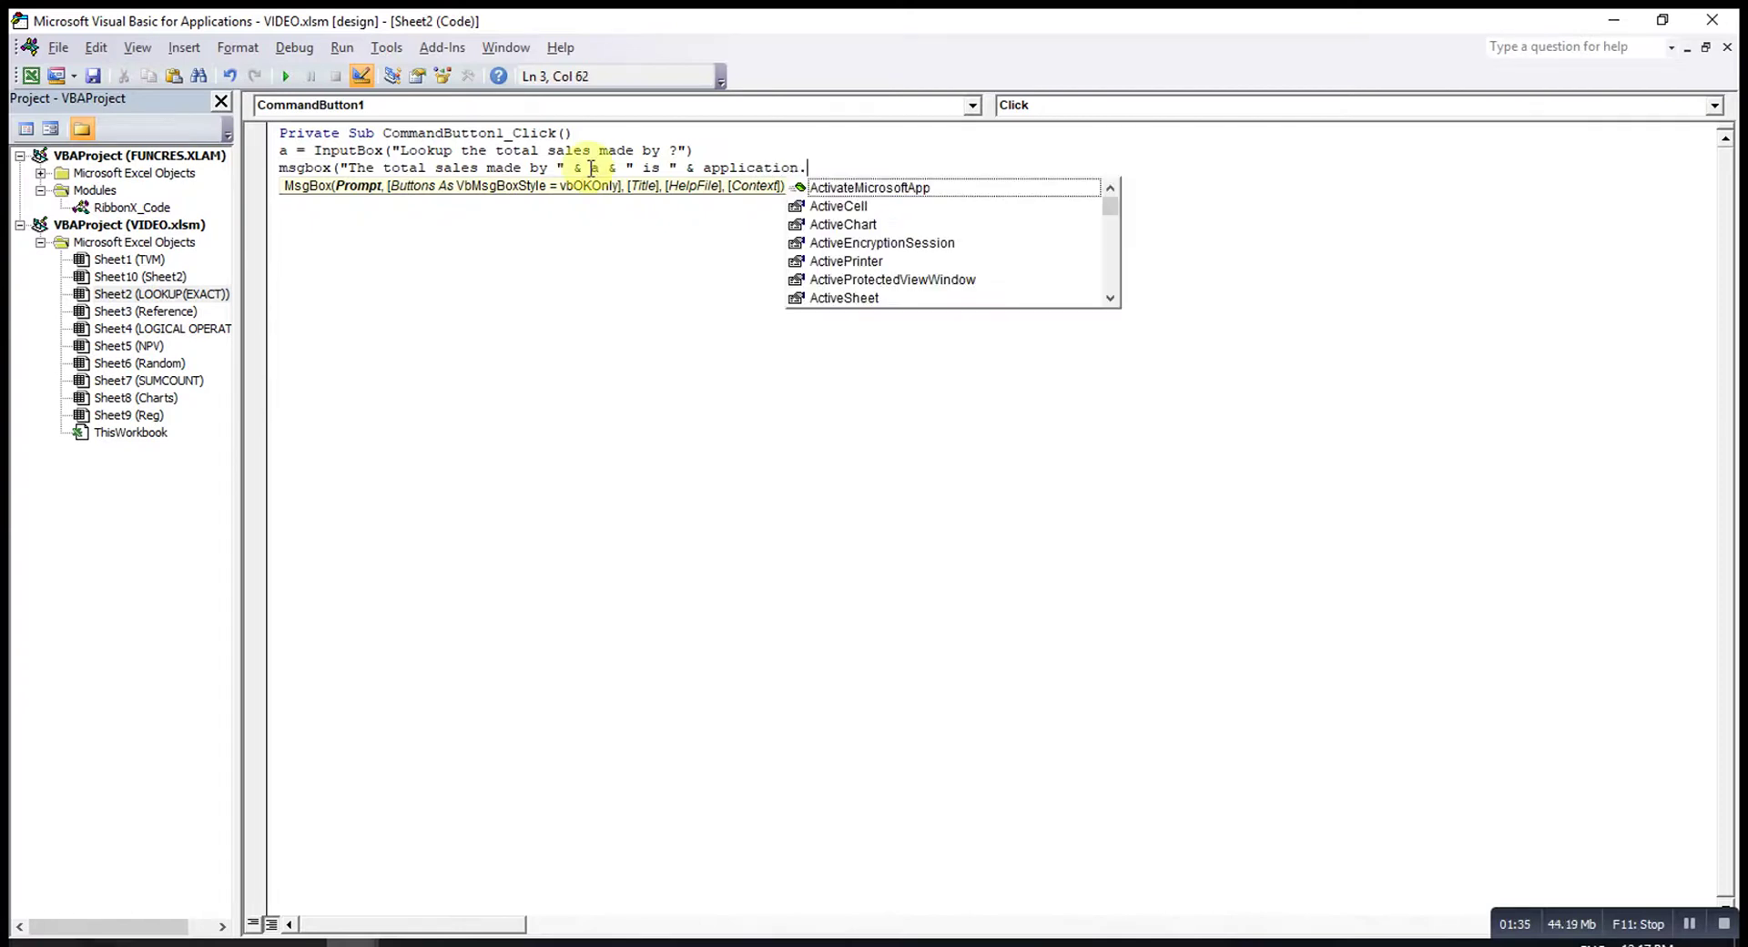
pyautogui.write('wor')
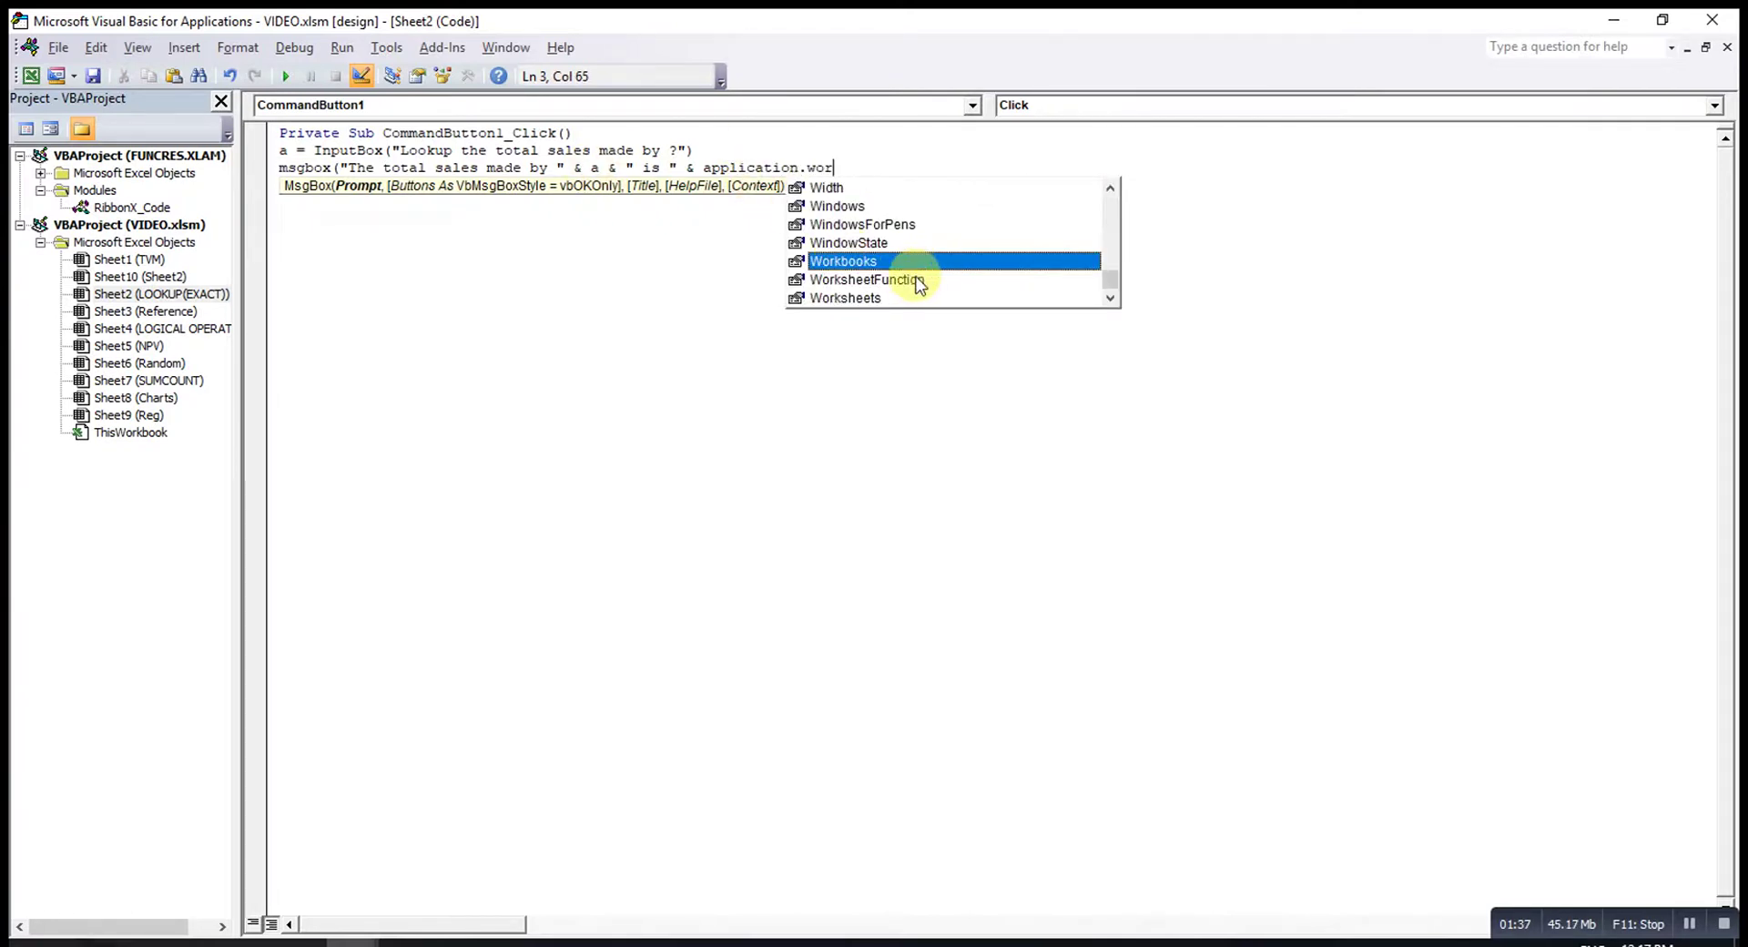
pyautogui.click(899, 282)
pyautogui.doubleClick(900, 282)
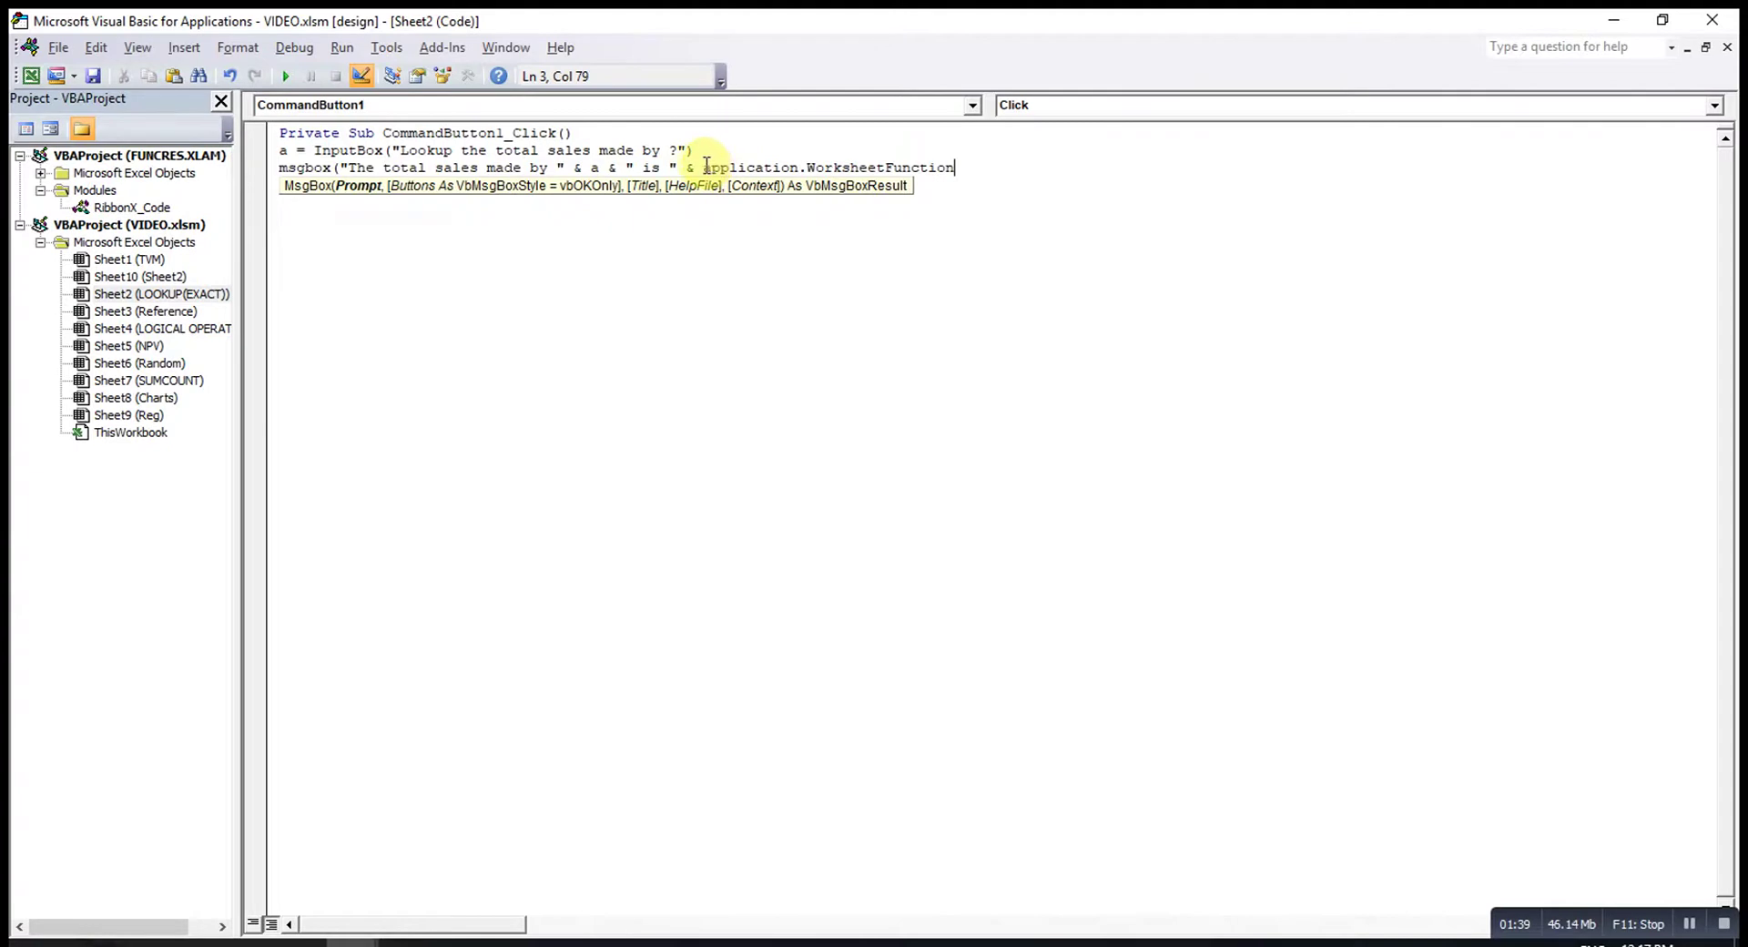
pyautogui.moveTo(706, 168); pyautogui.dragTo(961, 171)
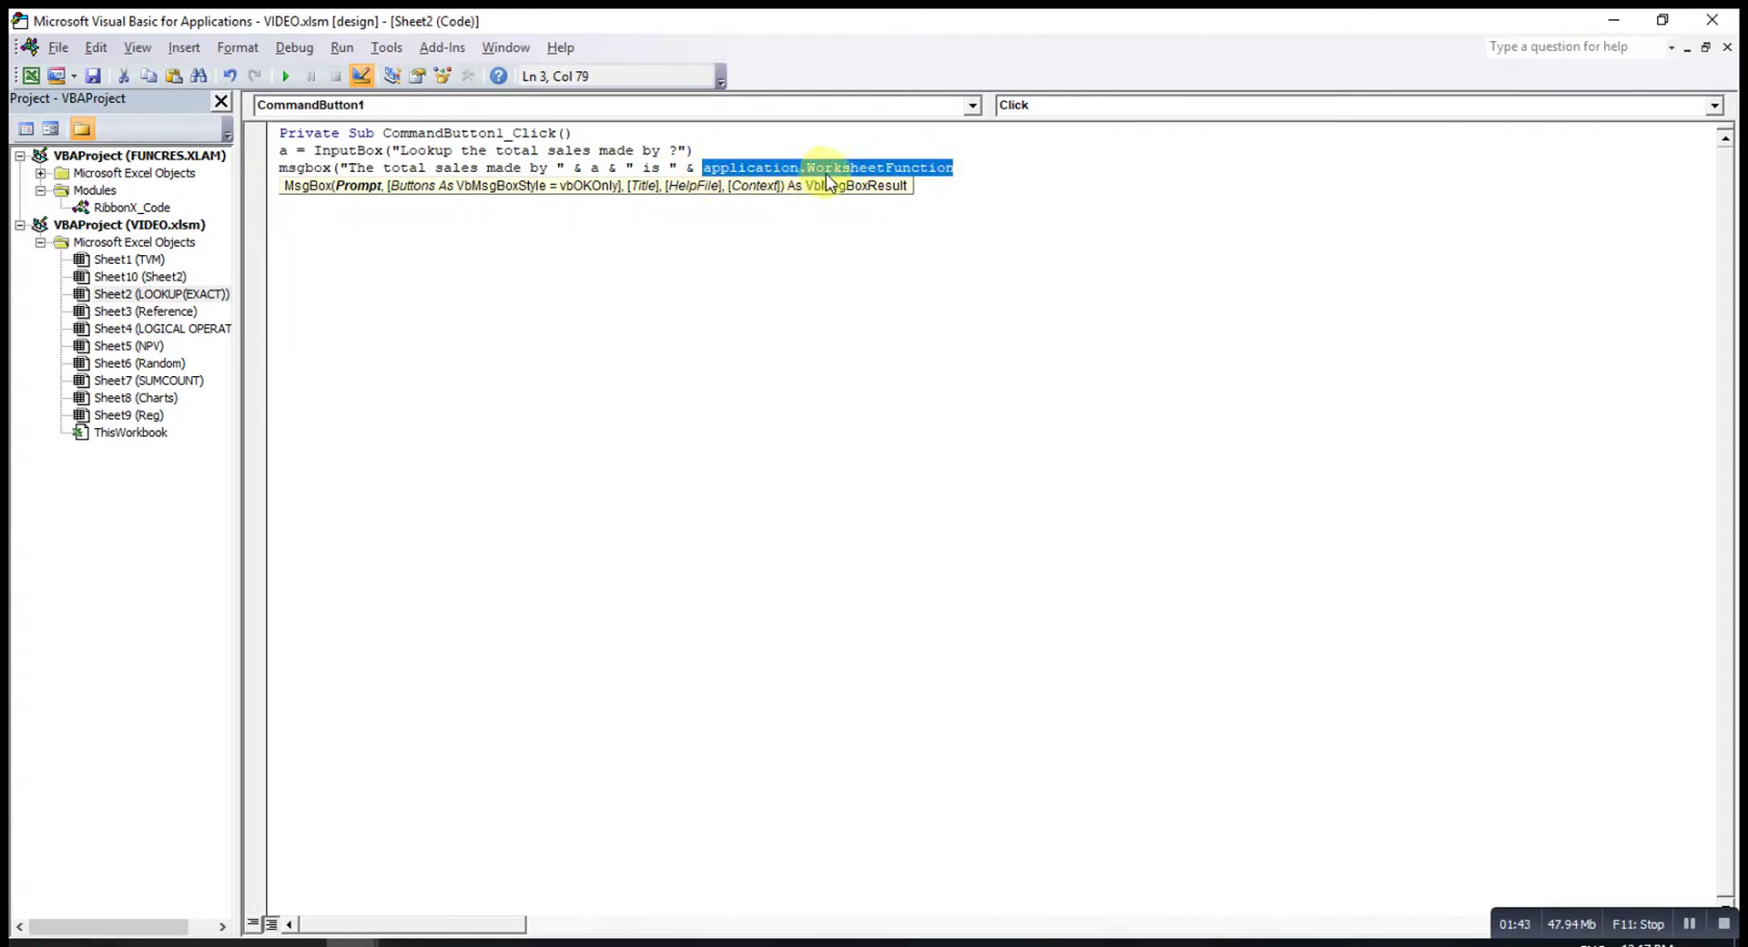
pyautogui.click(960, 167)
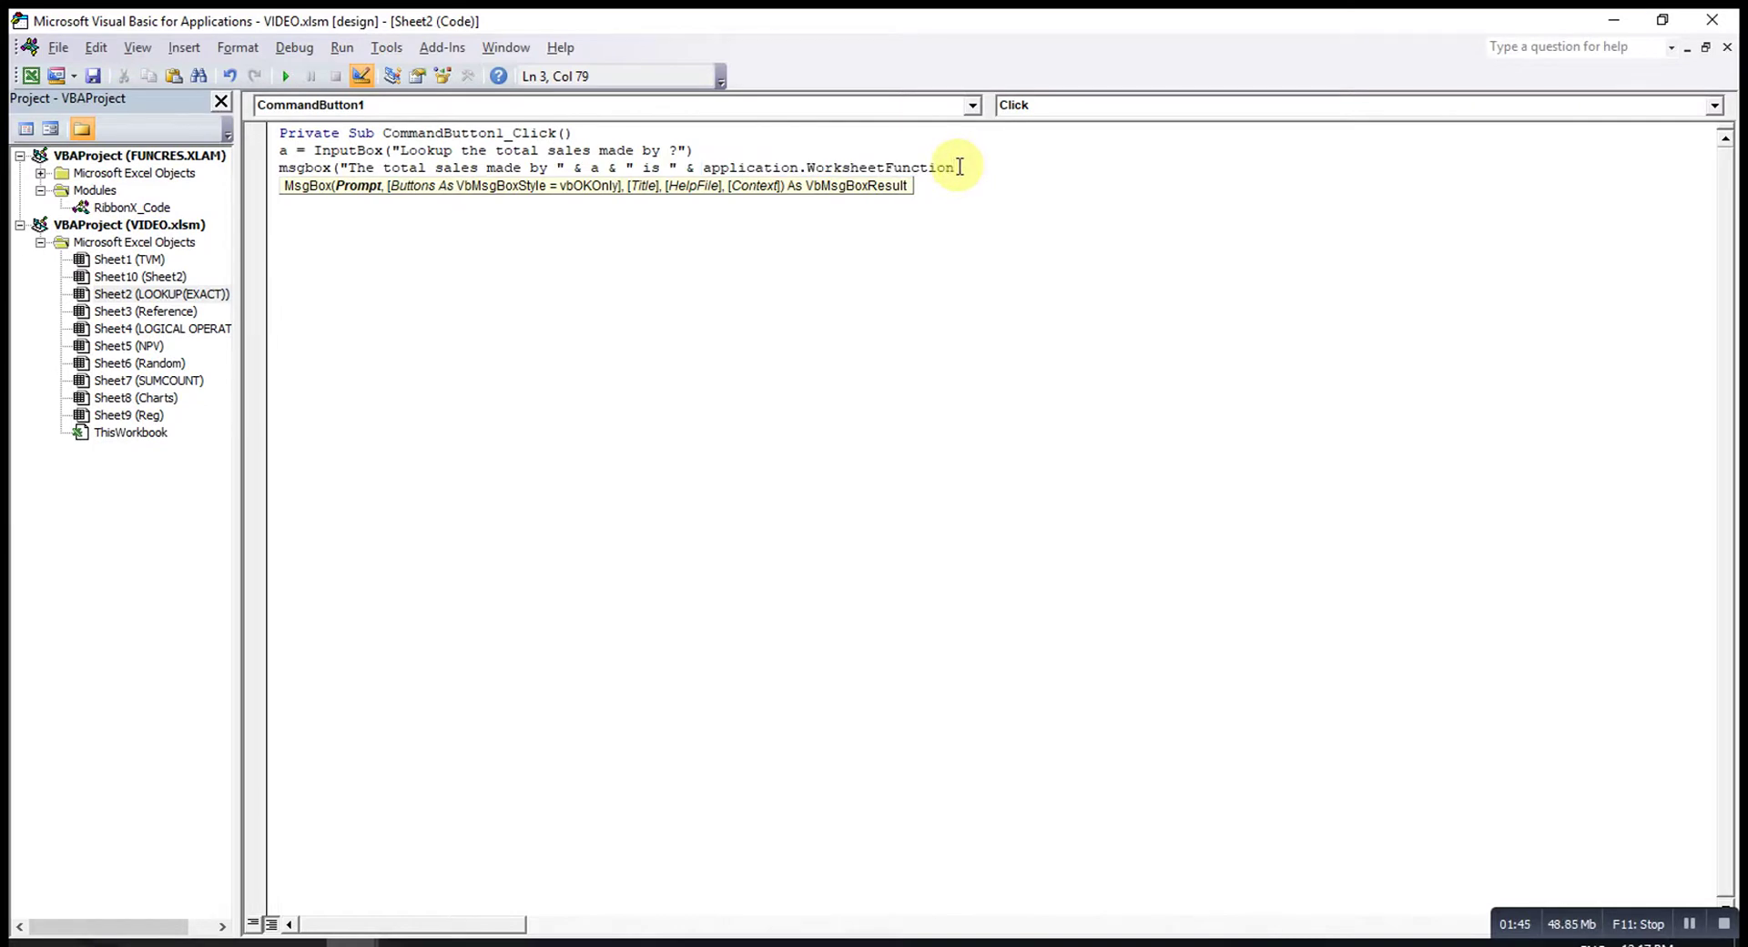
# - Append .VLookup( to the message line and widen the code window to show the whole line
pyautogui.write('.')
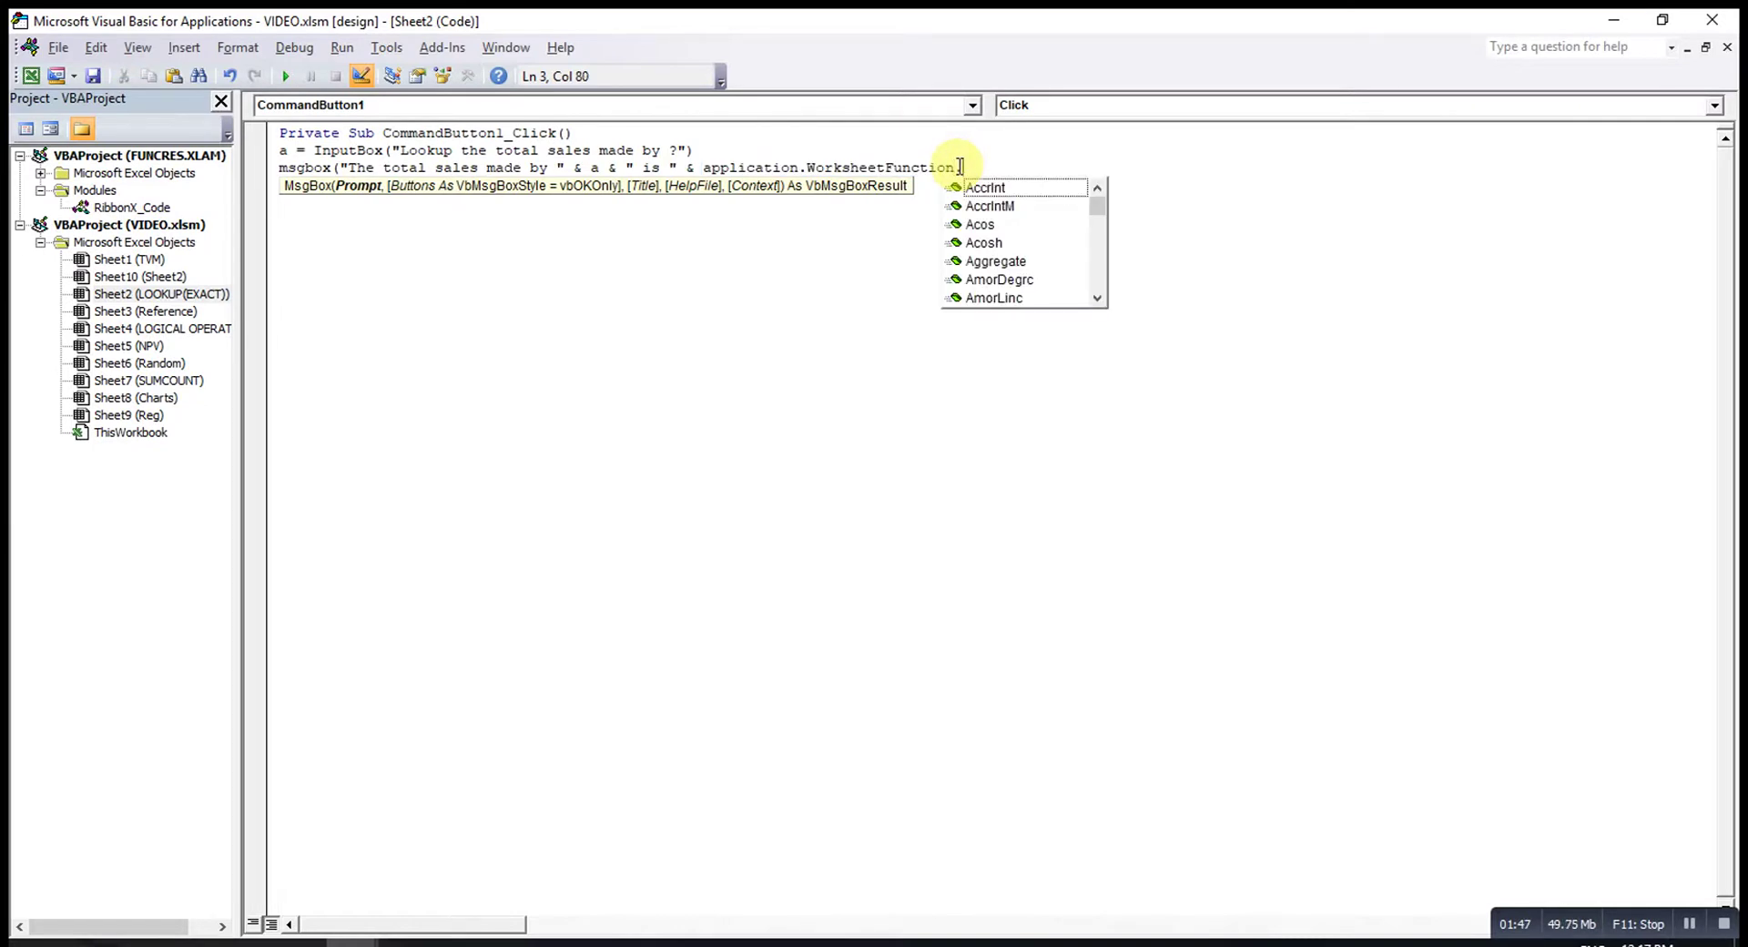
pyautogui.write('v')
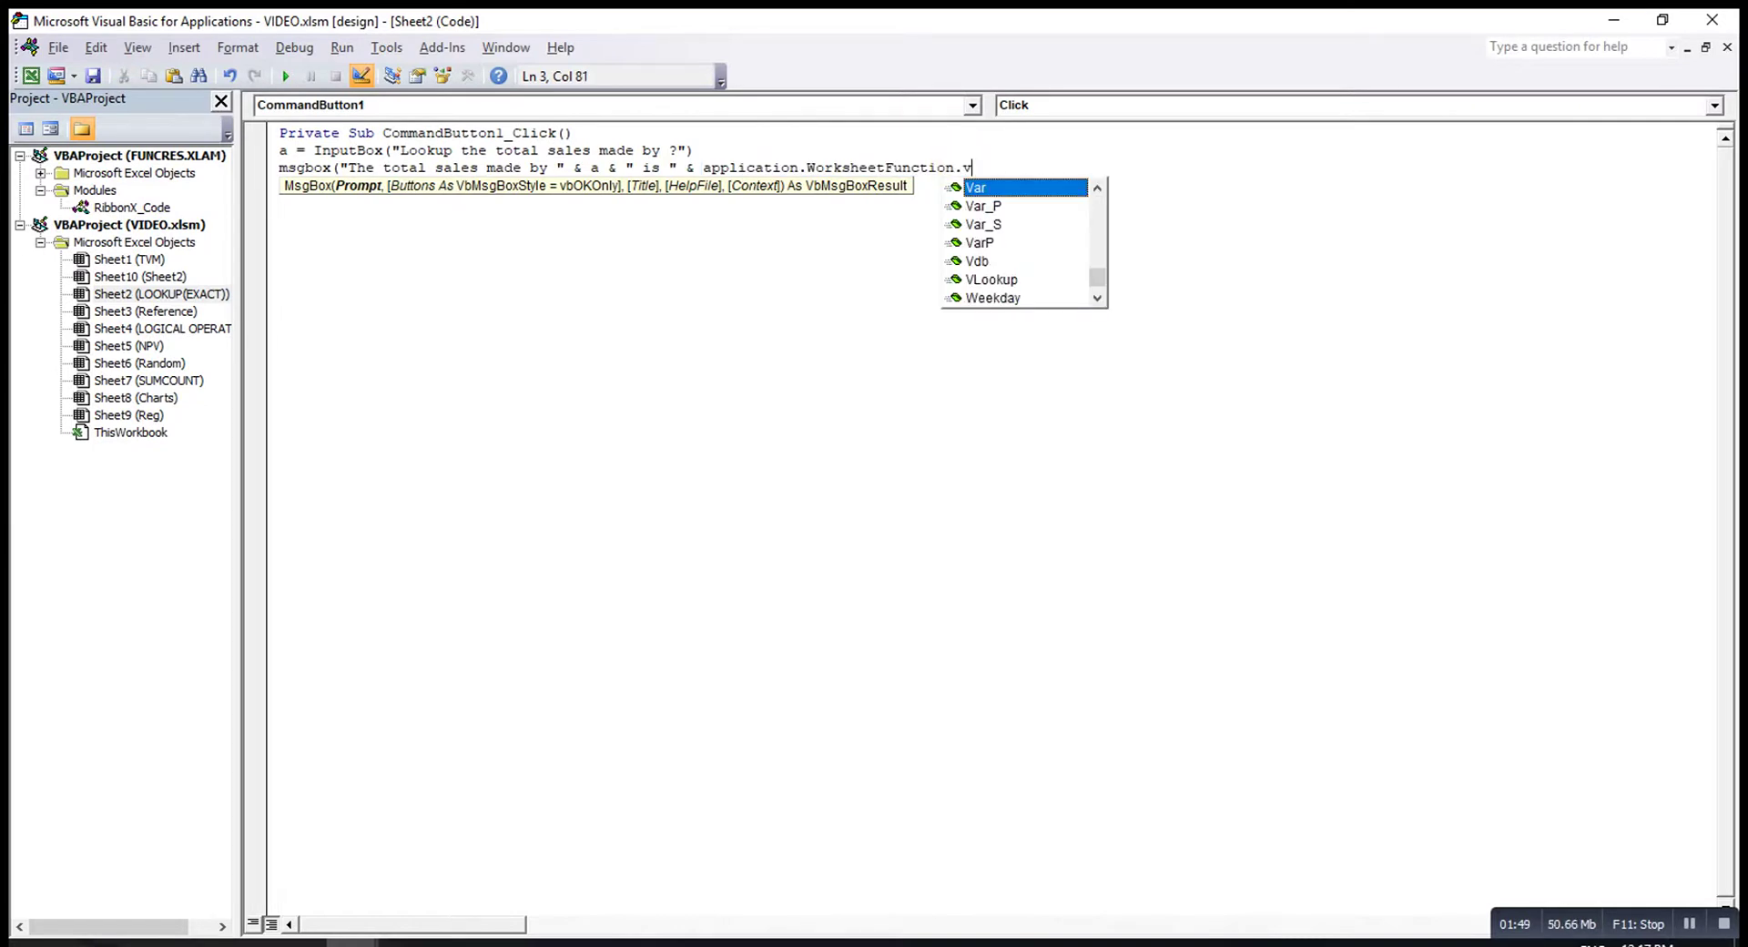
pyautogui.write('lo')
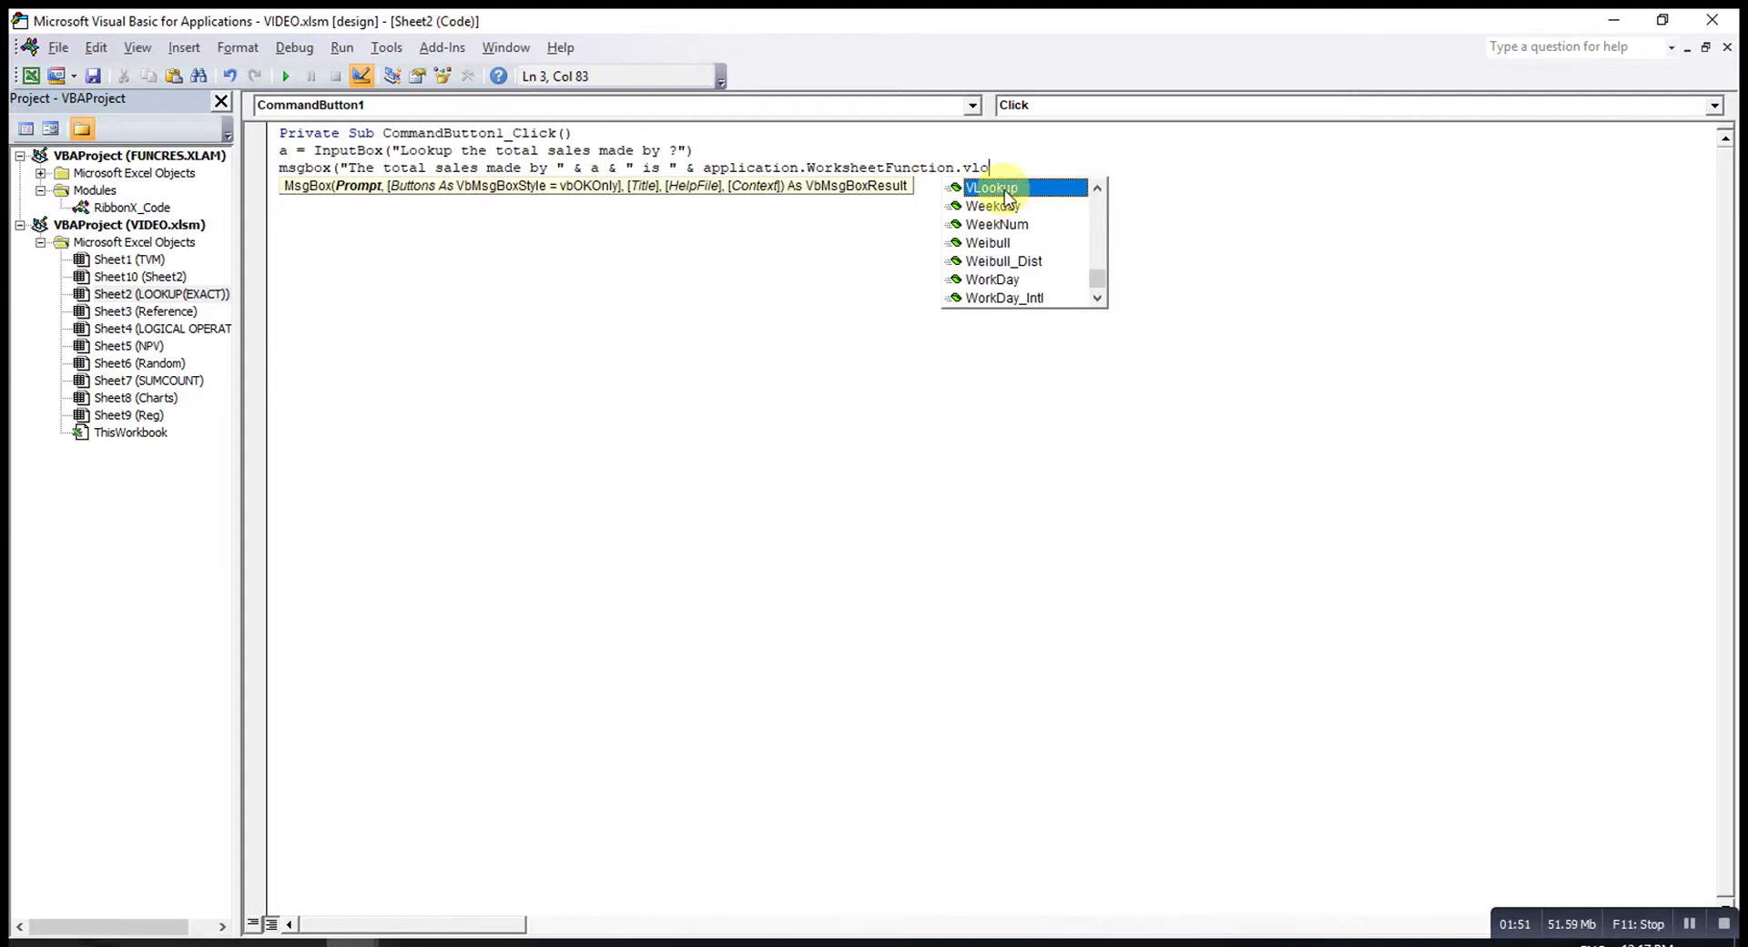
pyautogui.doubleClick(1005, 189)
pyautogui.write('(')
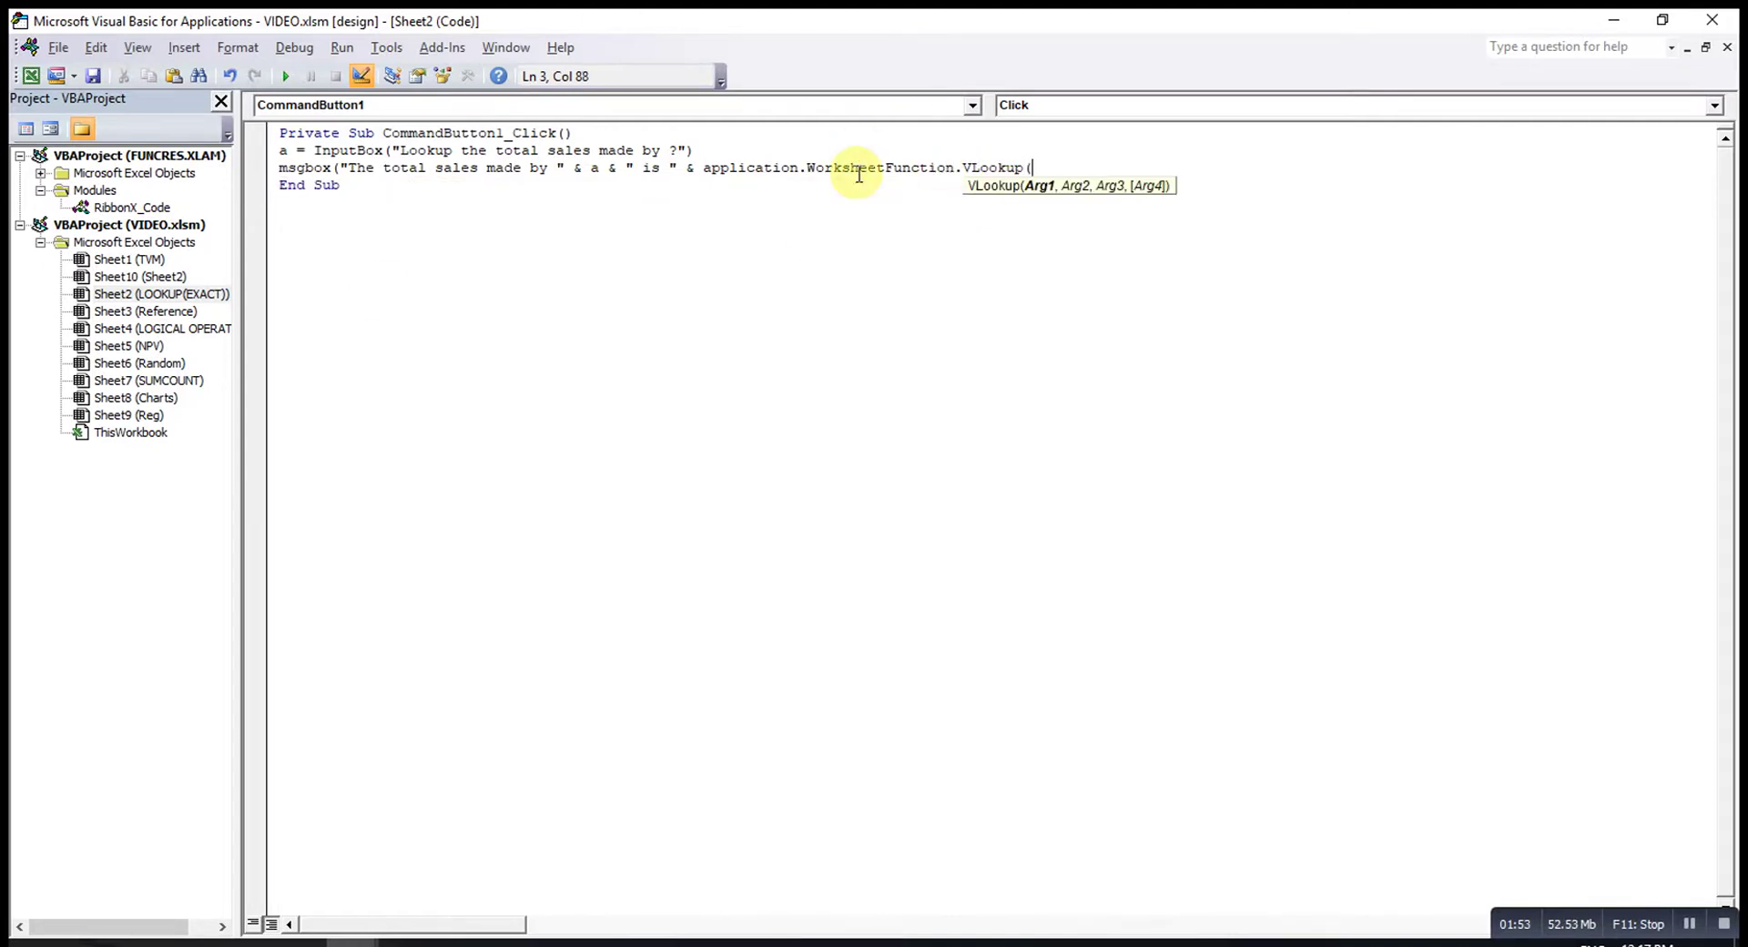
pyautogui.click(1659, 21)
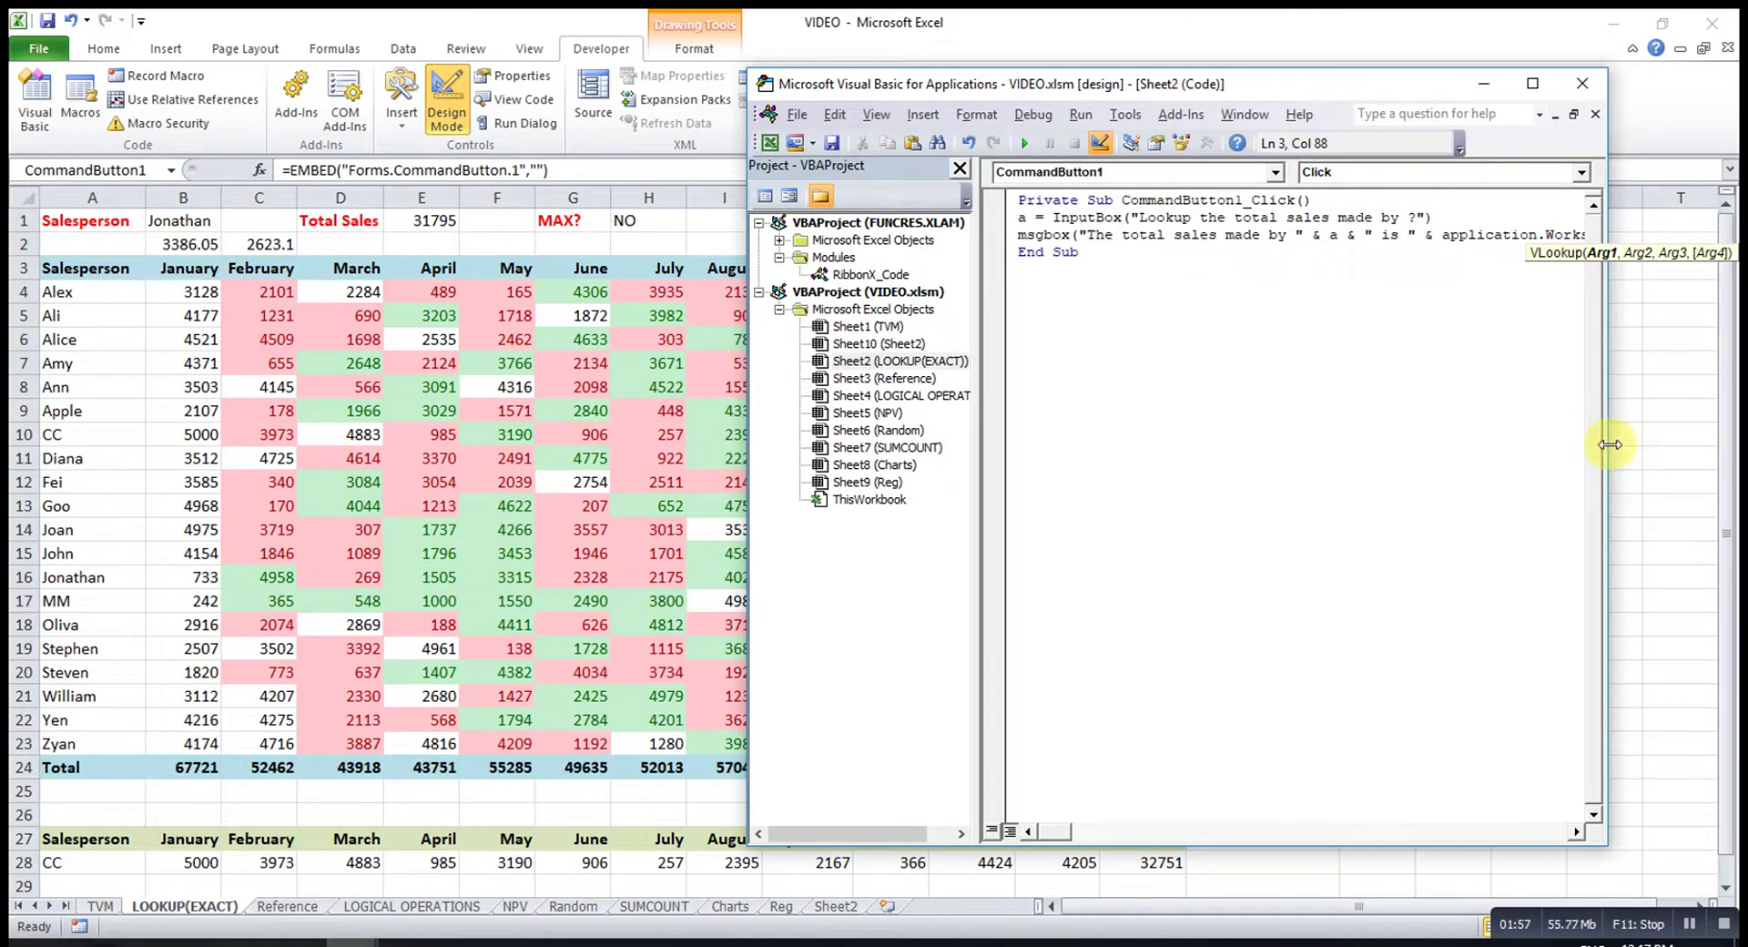
pyautogui.moveTo(1610, 444); pyautogui.dragTo(1733, 444)
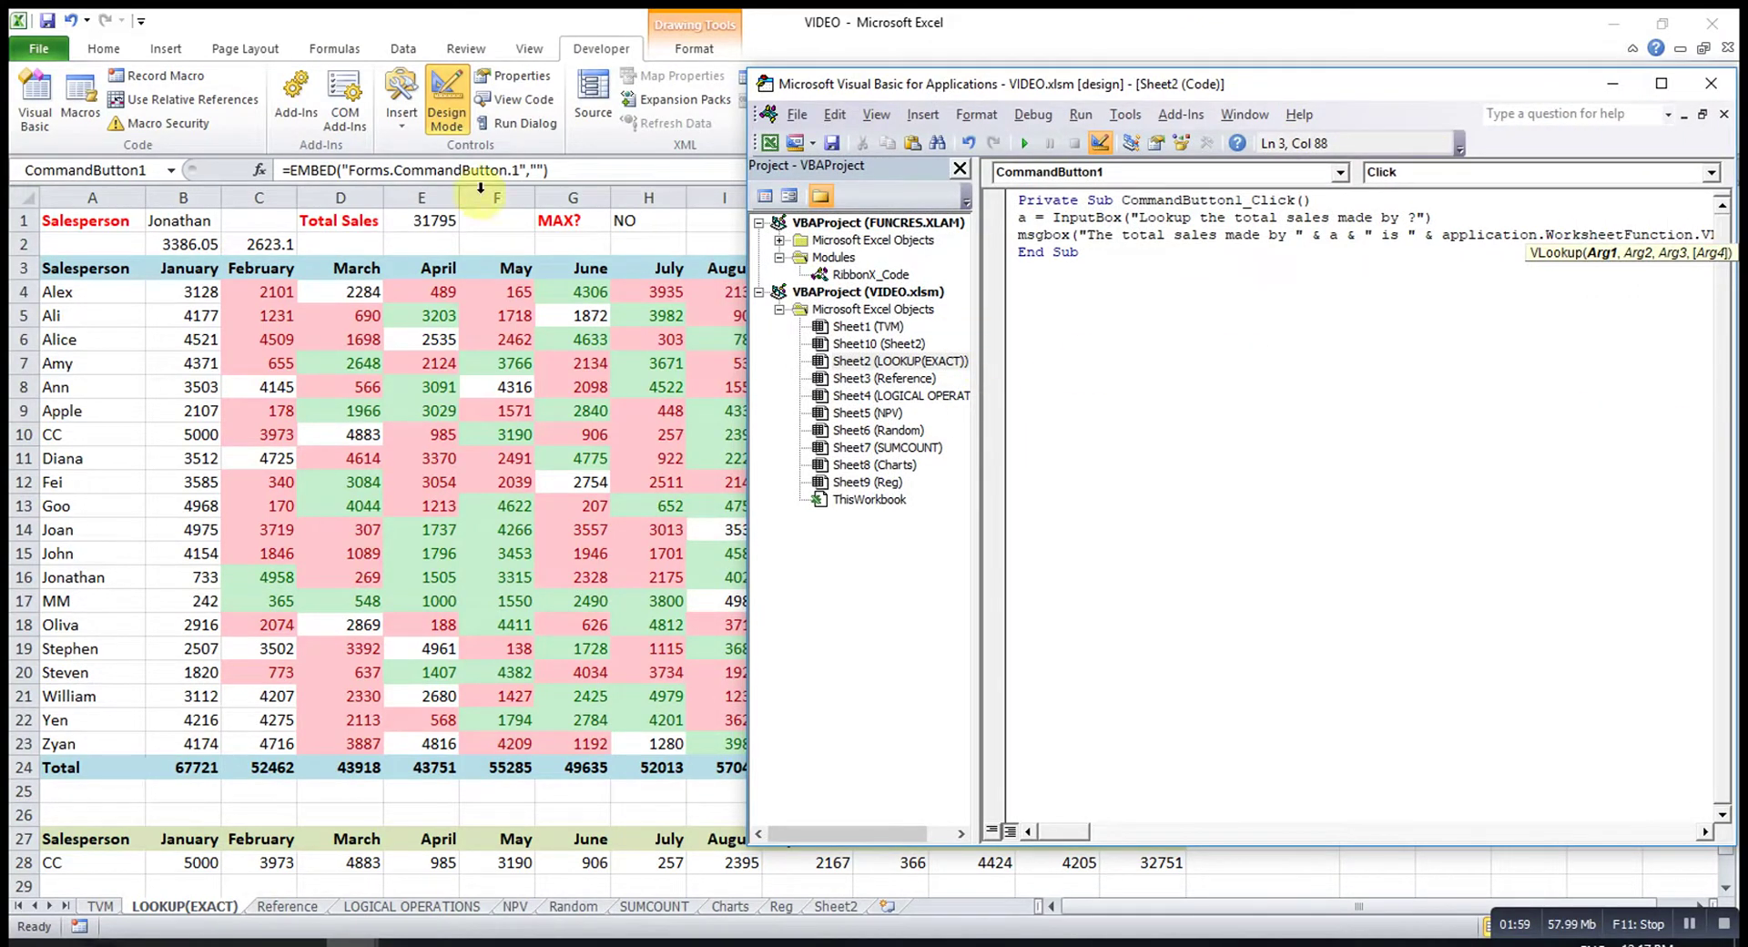
pyautogui.click(426, 218)
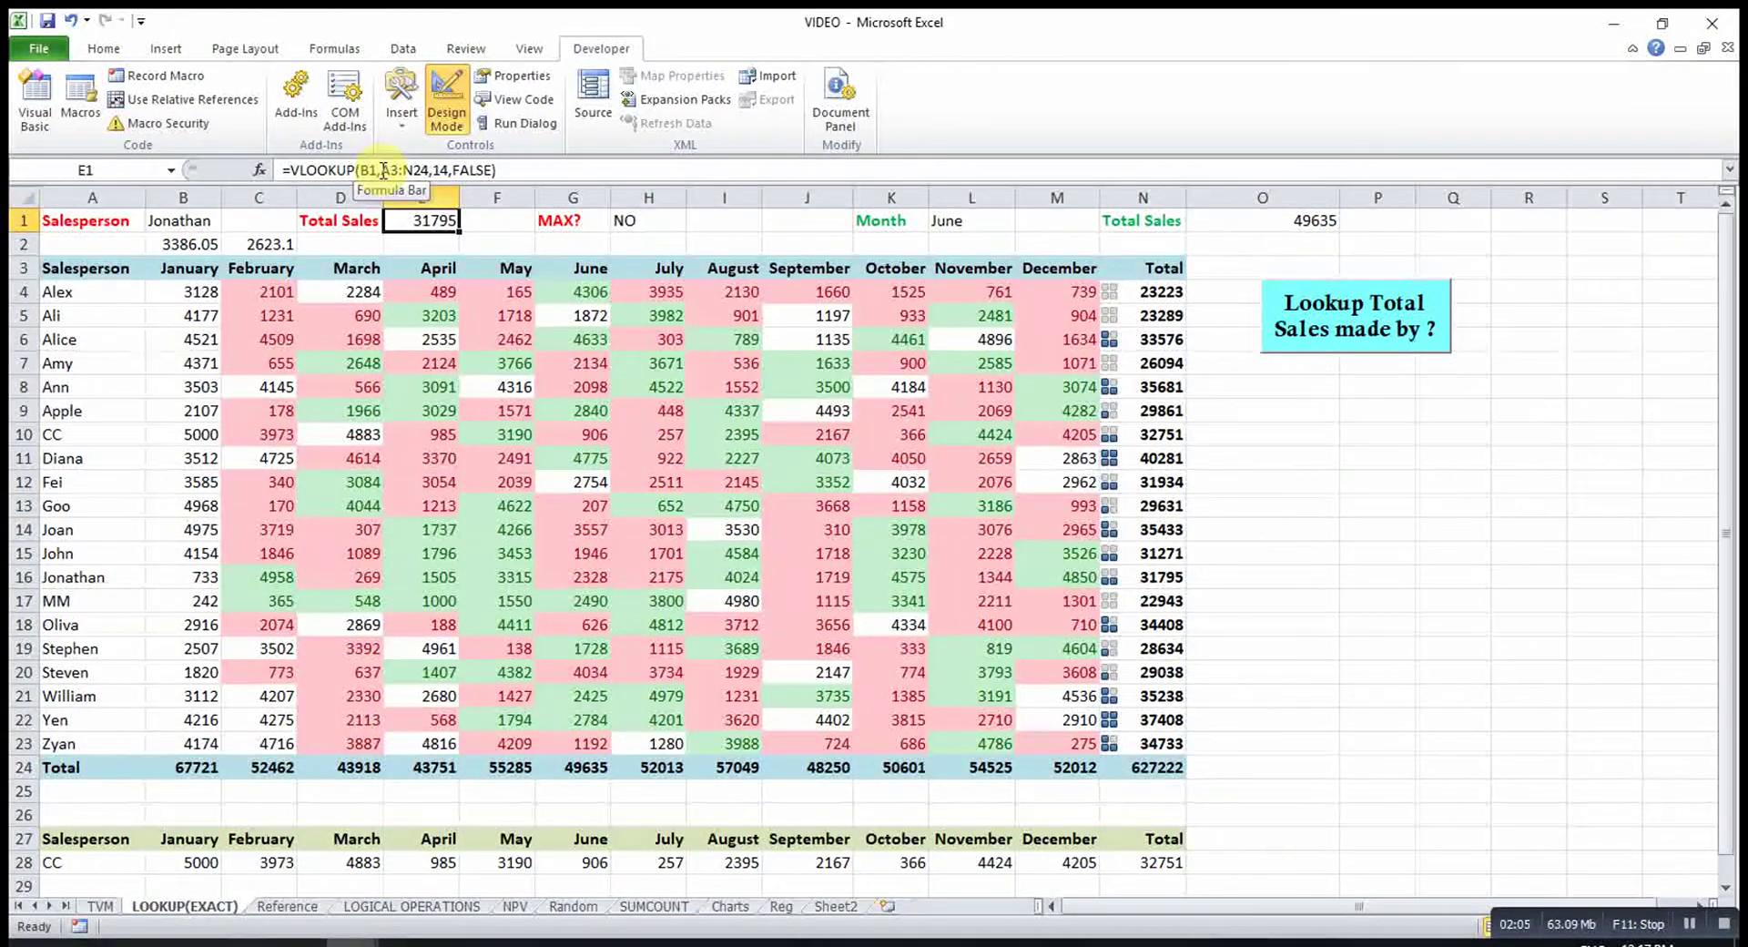
# - Review the A3:N24 range and FALSE argument in E1's =VLOOKUP(B1,A3:N24,14,FALSE), then return to the editor
pyautogui.moveTo(381, 169); pyautogui.dragTo(430, 169)
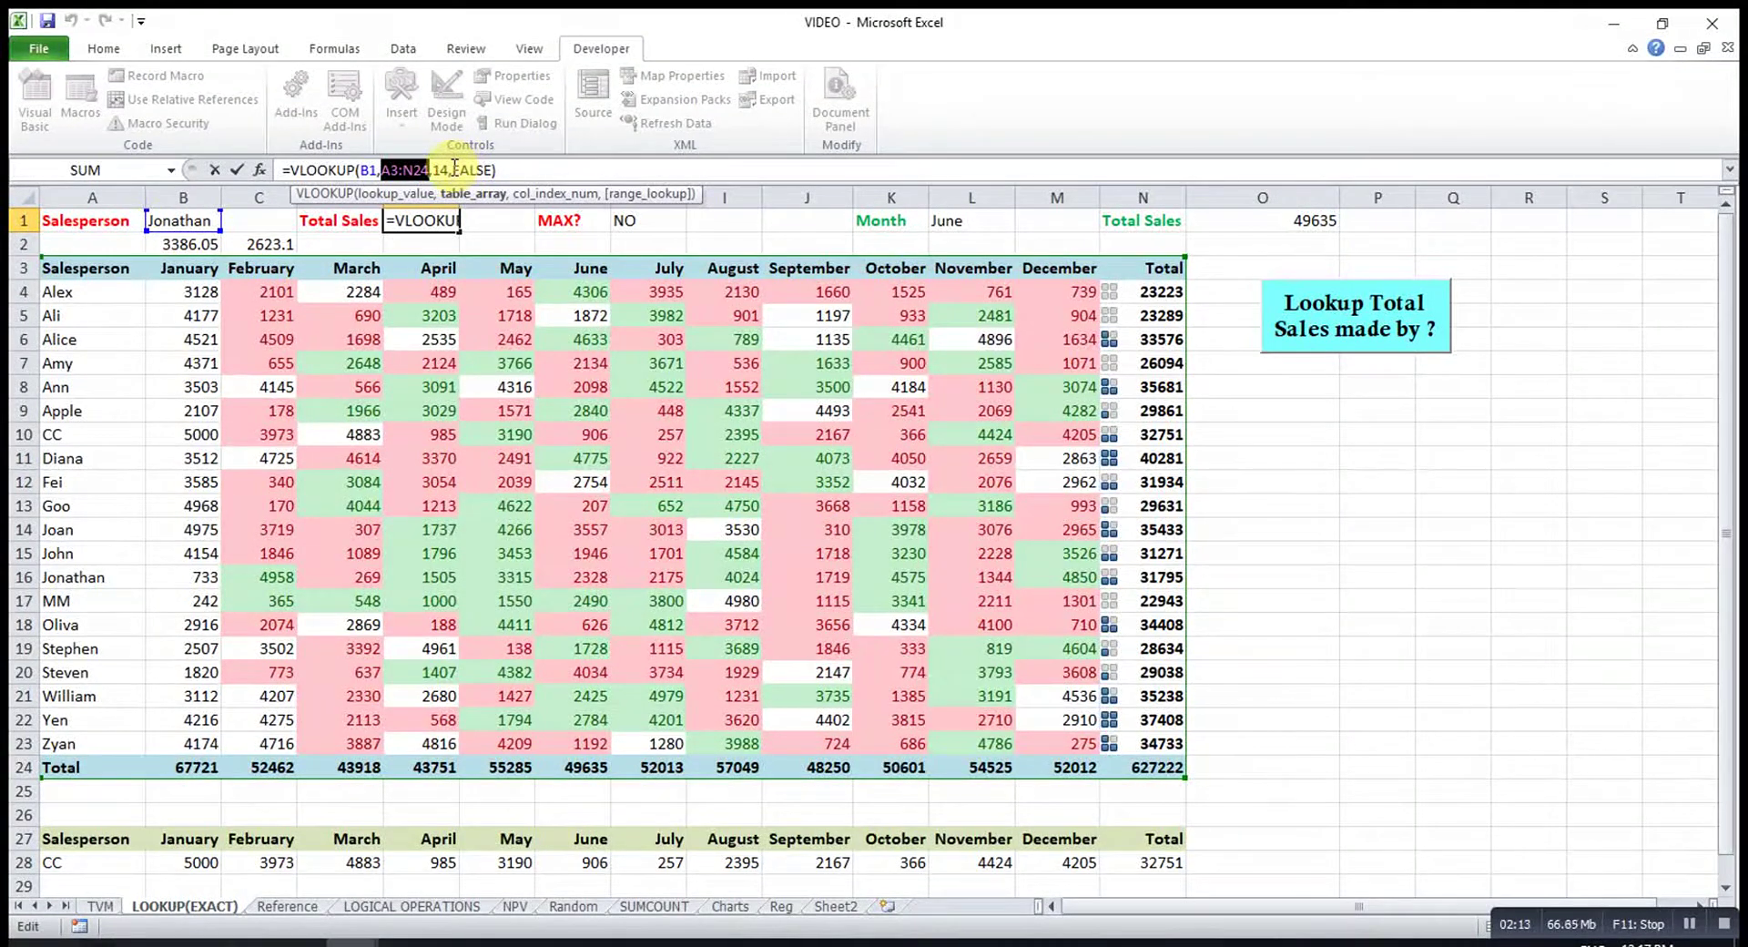
pyautogui.doubleClick(460, 169)
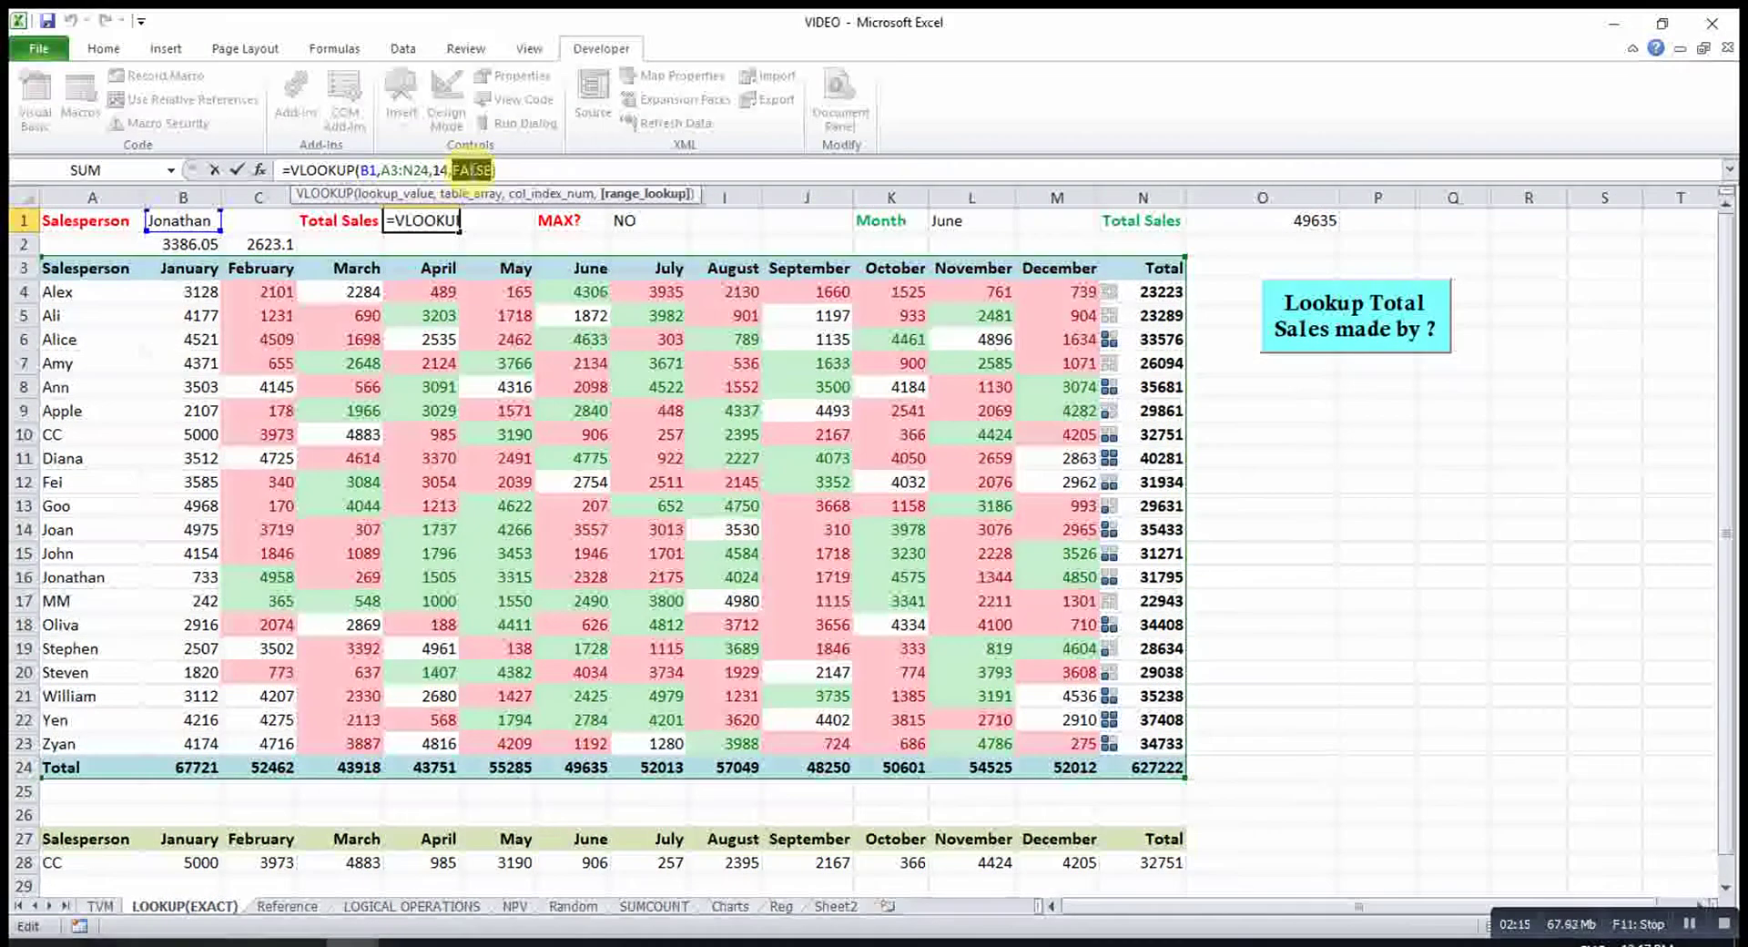
pyautogui.click(337, 936)
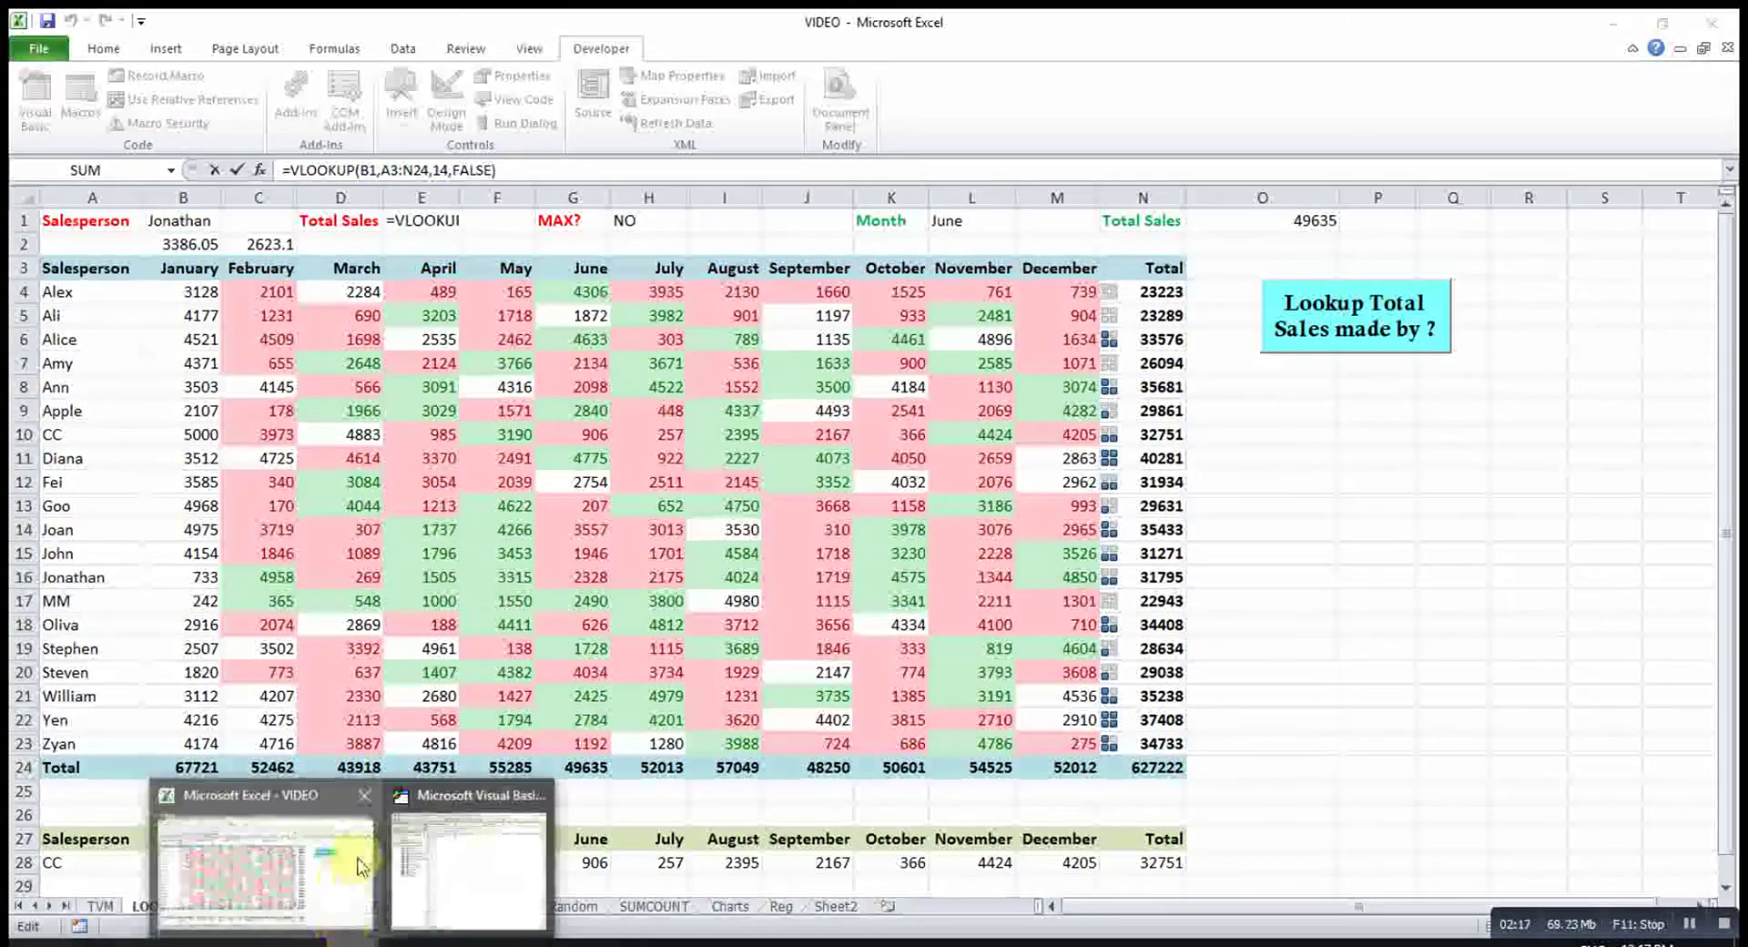
pyautogui.click(455, 833)
# - Maximize the editor and finish the line as VLookup(a, Range("A3:N24"), 14, False)), letting it reformat
pyautogui.click(1677, 86)
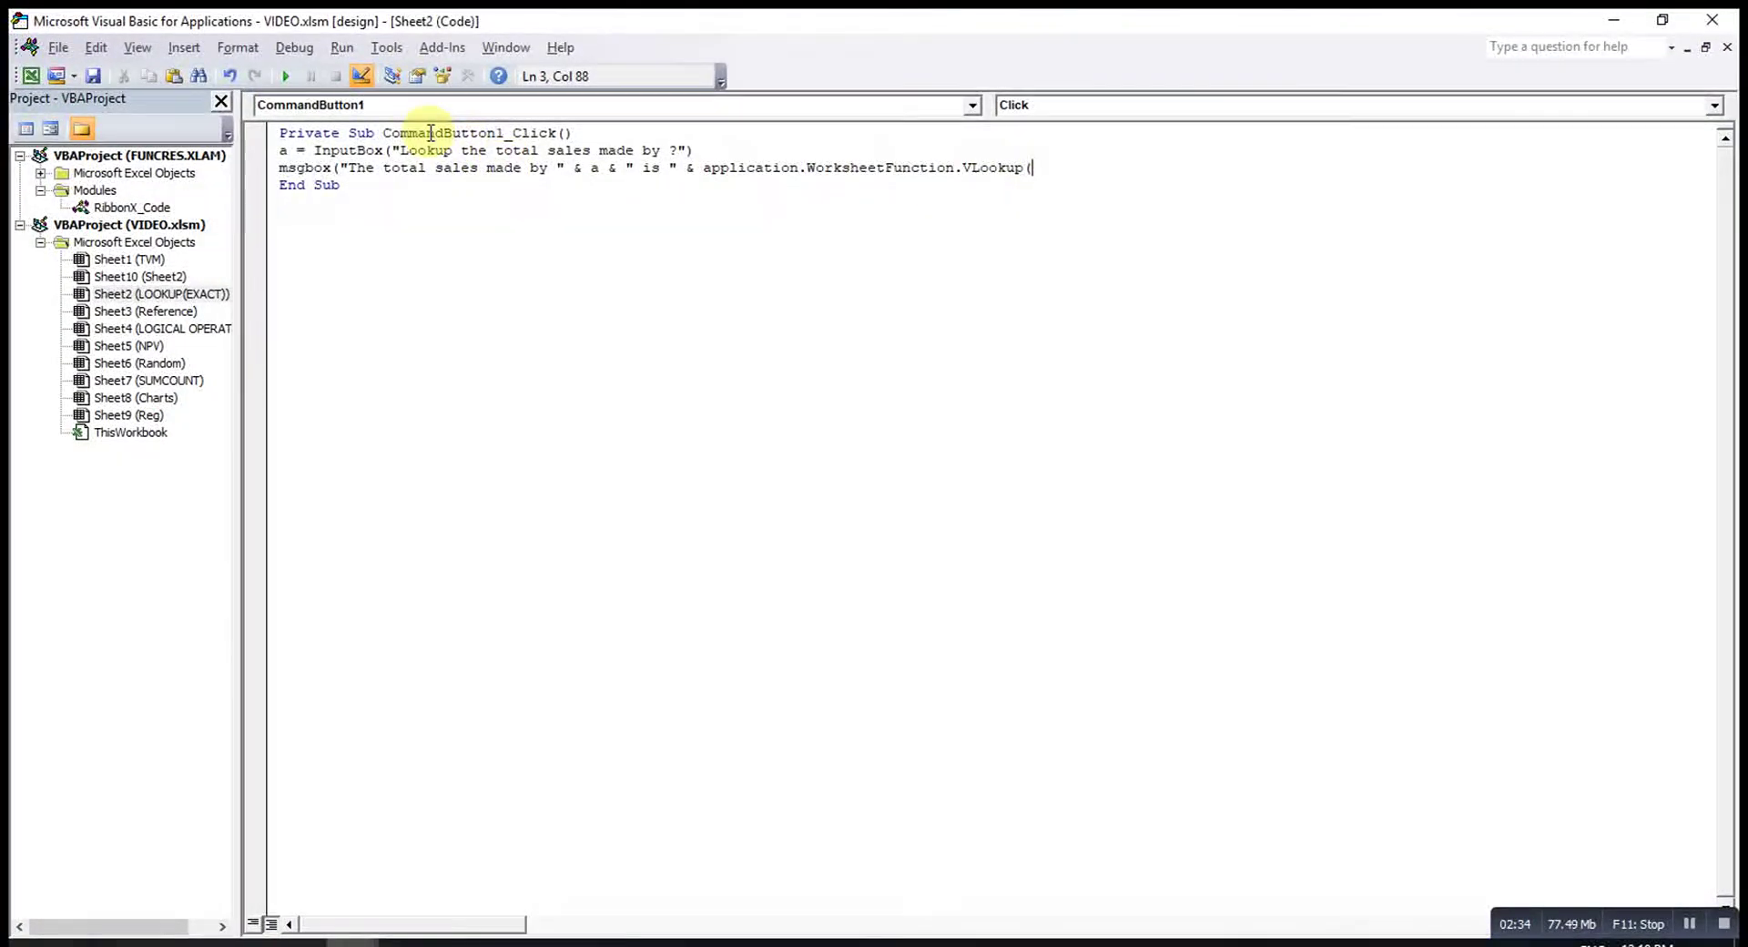
pyautogui.write('a')
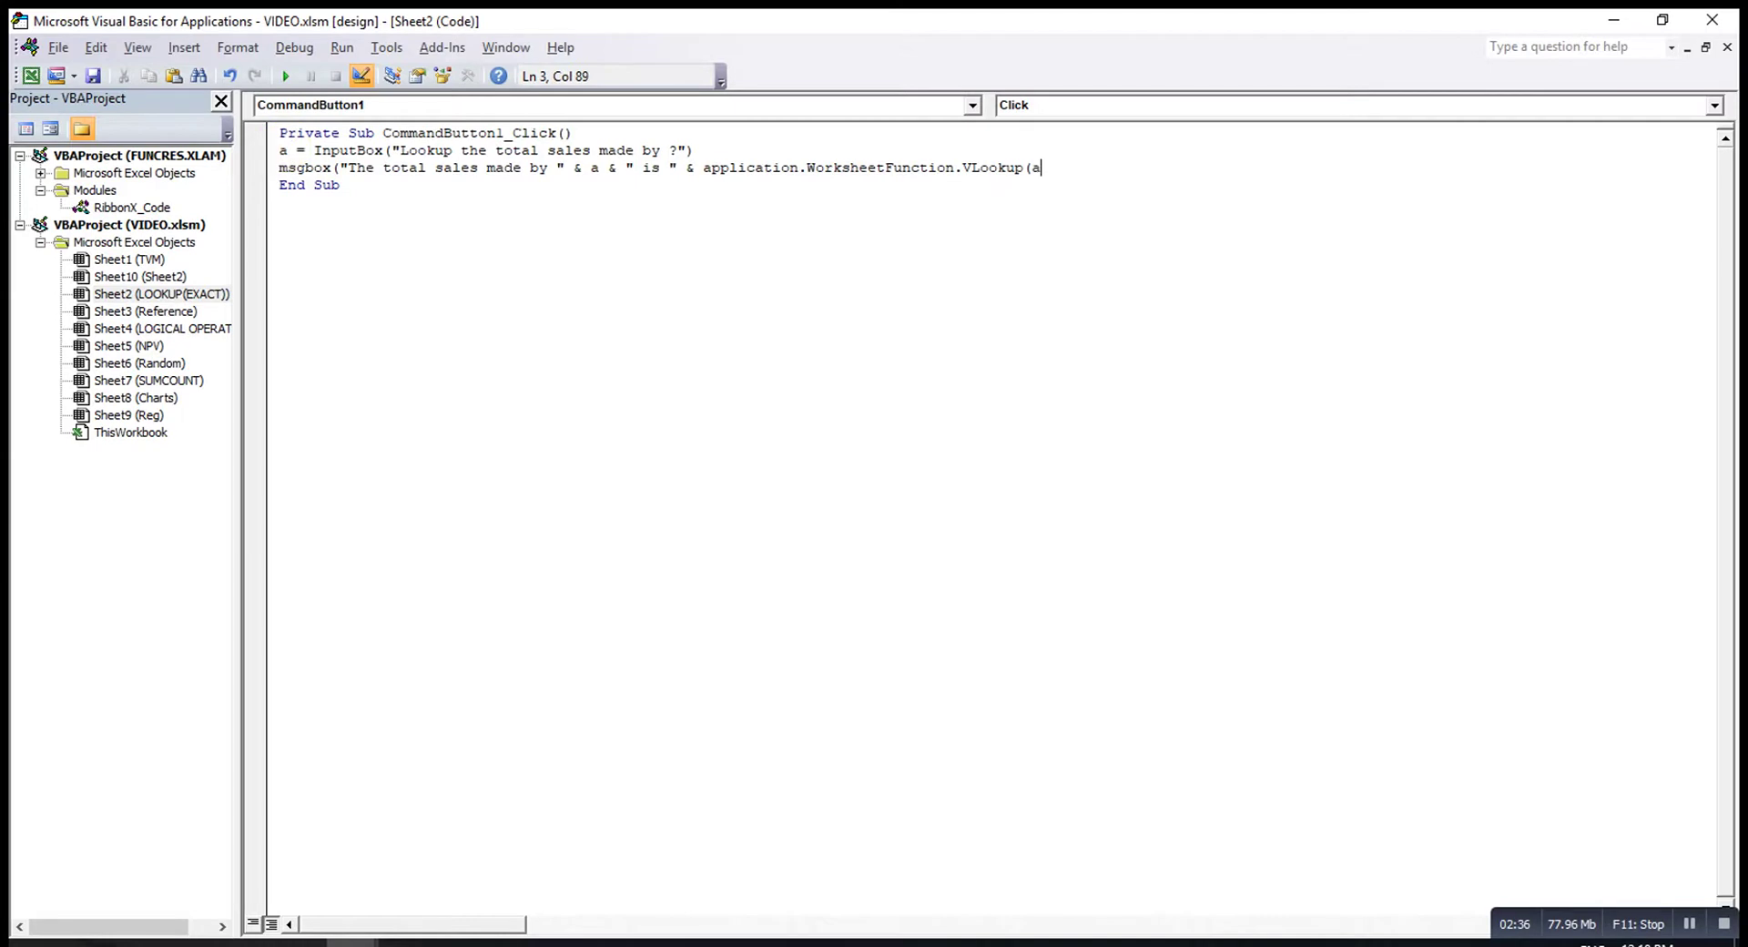
pyautogui.write(',')
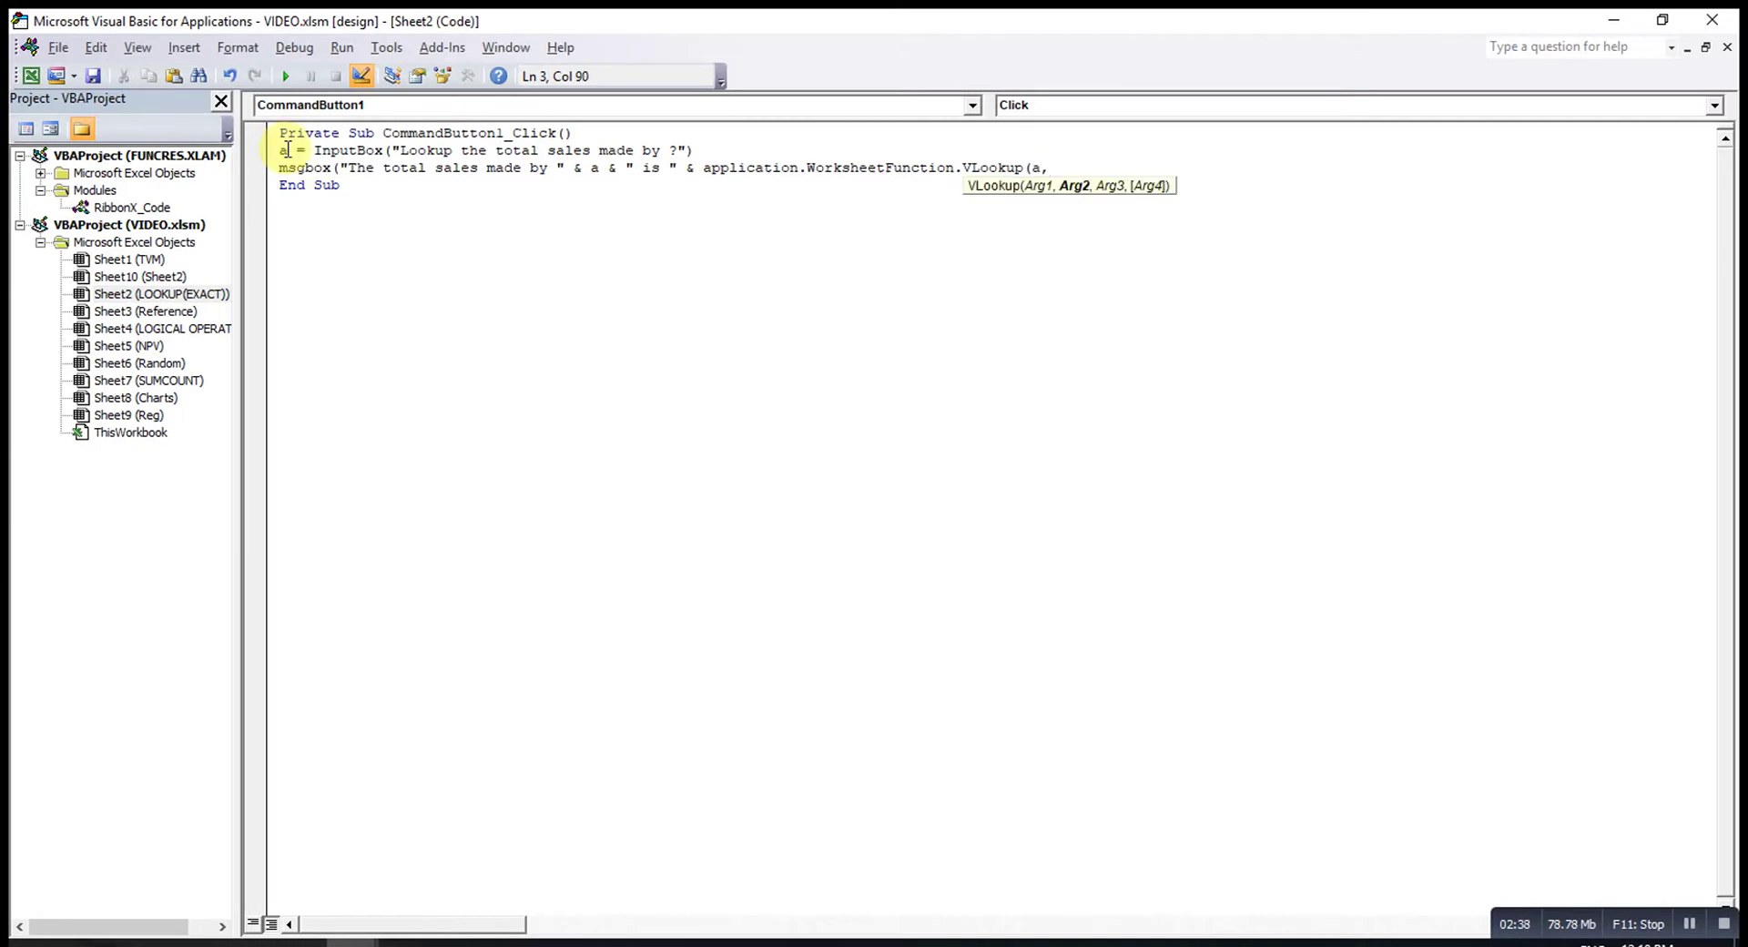
pyautogui.write('range(')
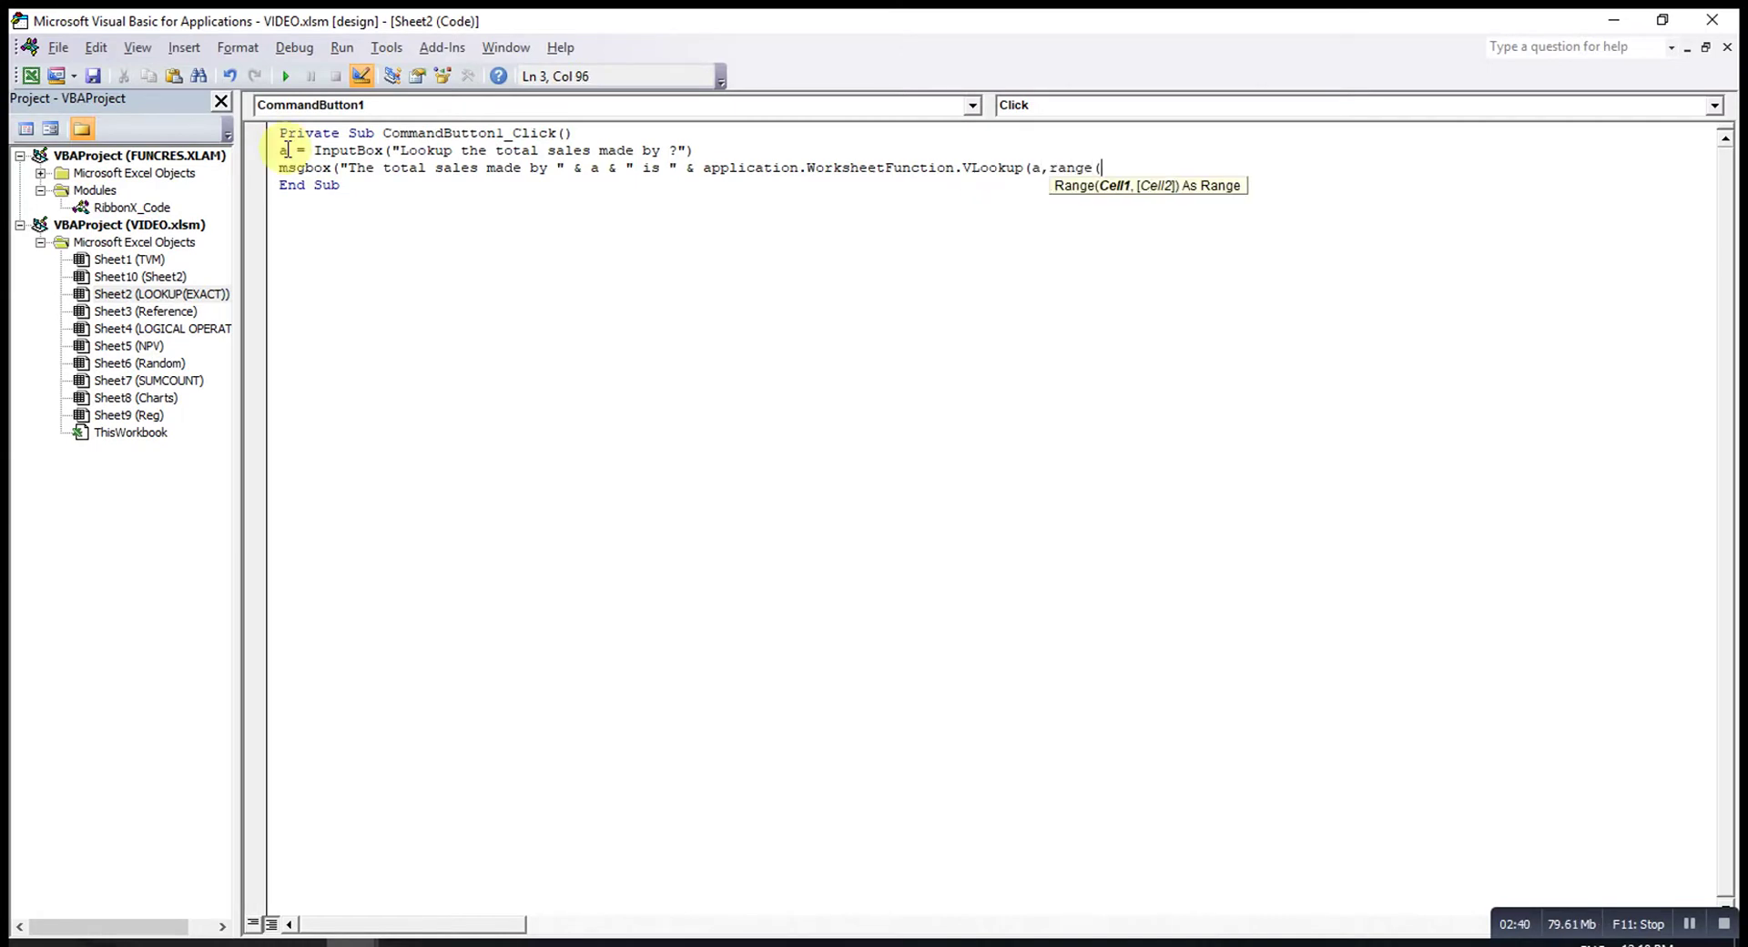
pyautogui.write('"A3')
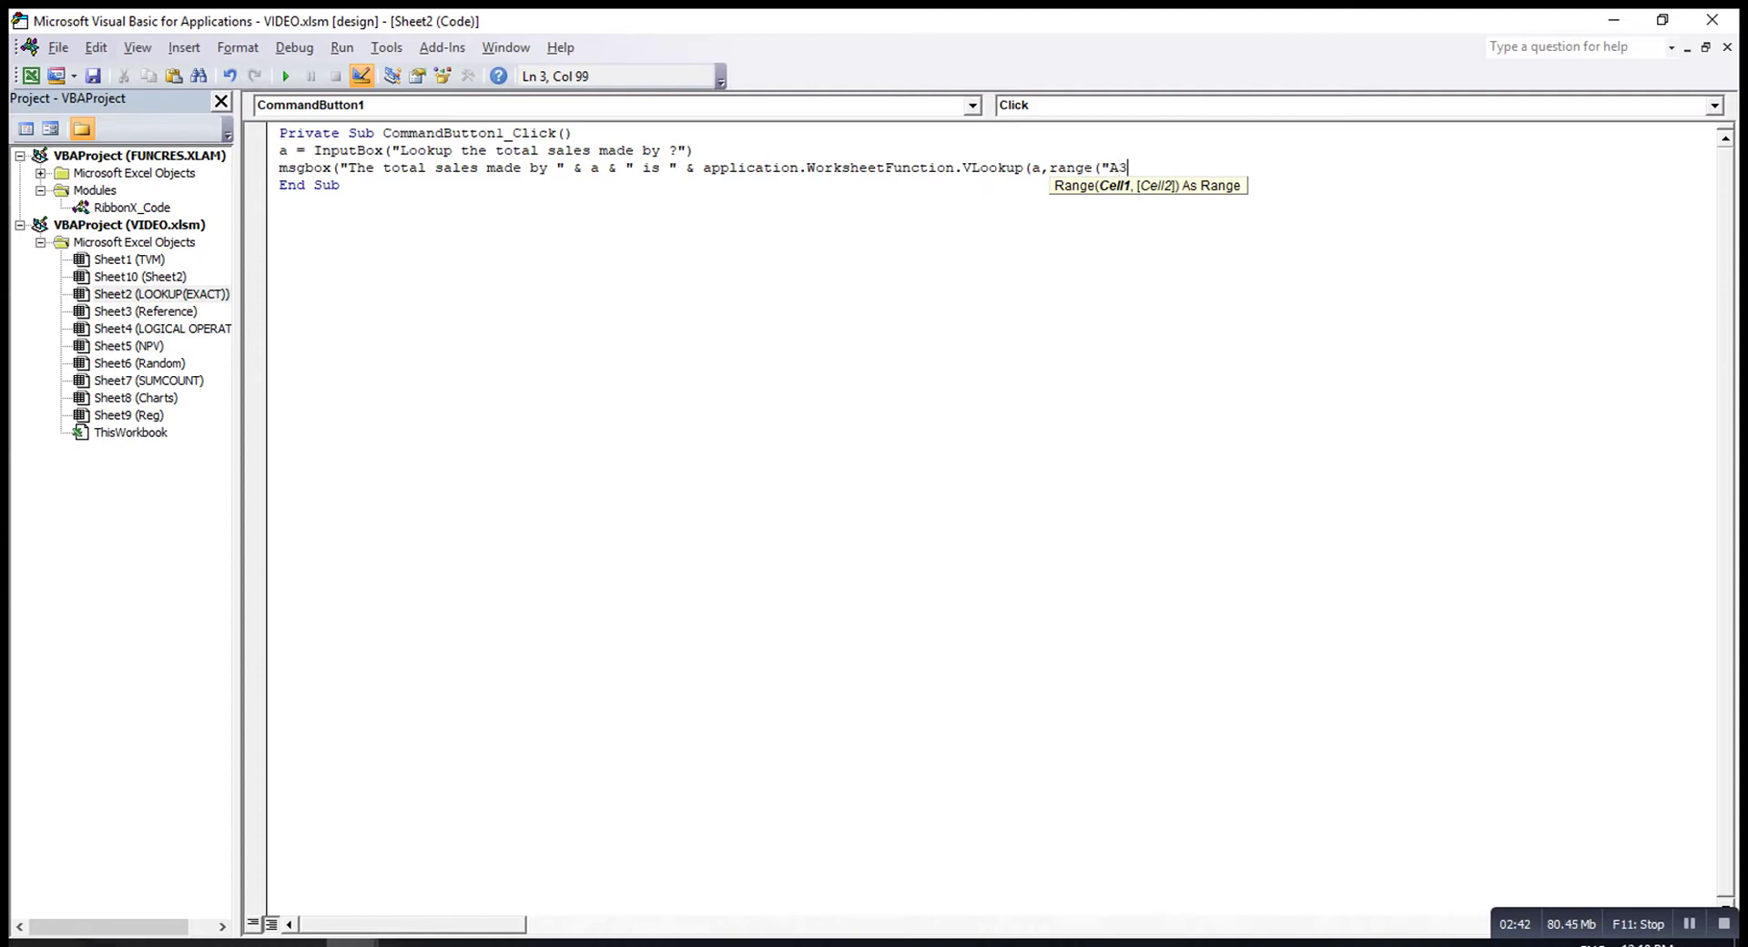
pyautogui.write(':N24')
pyautogui.write('")')
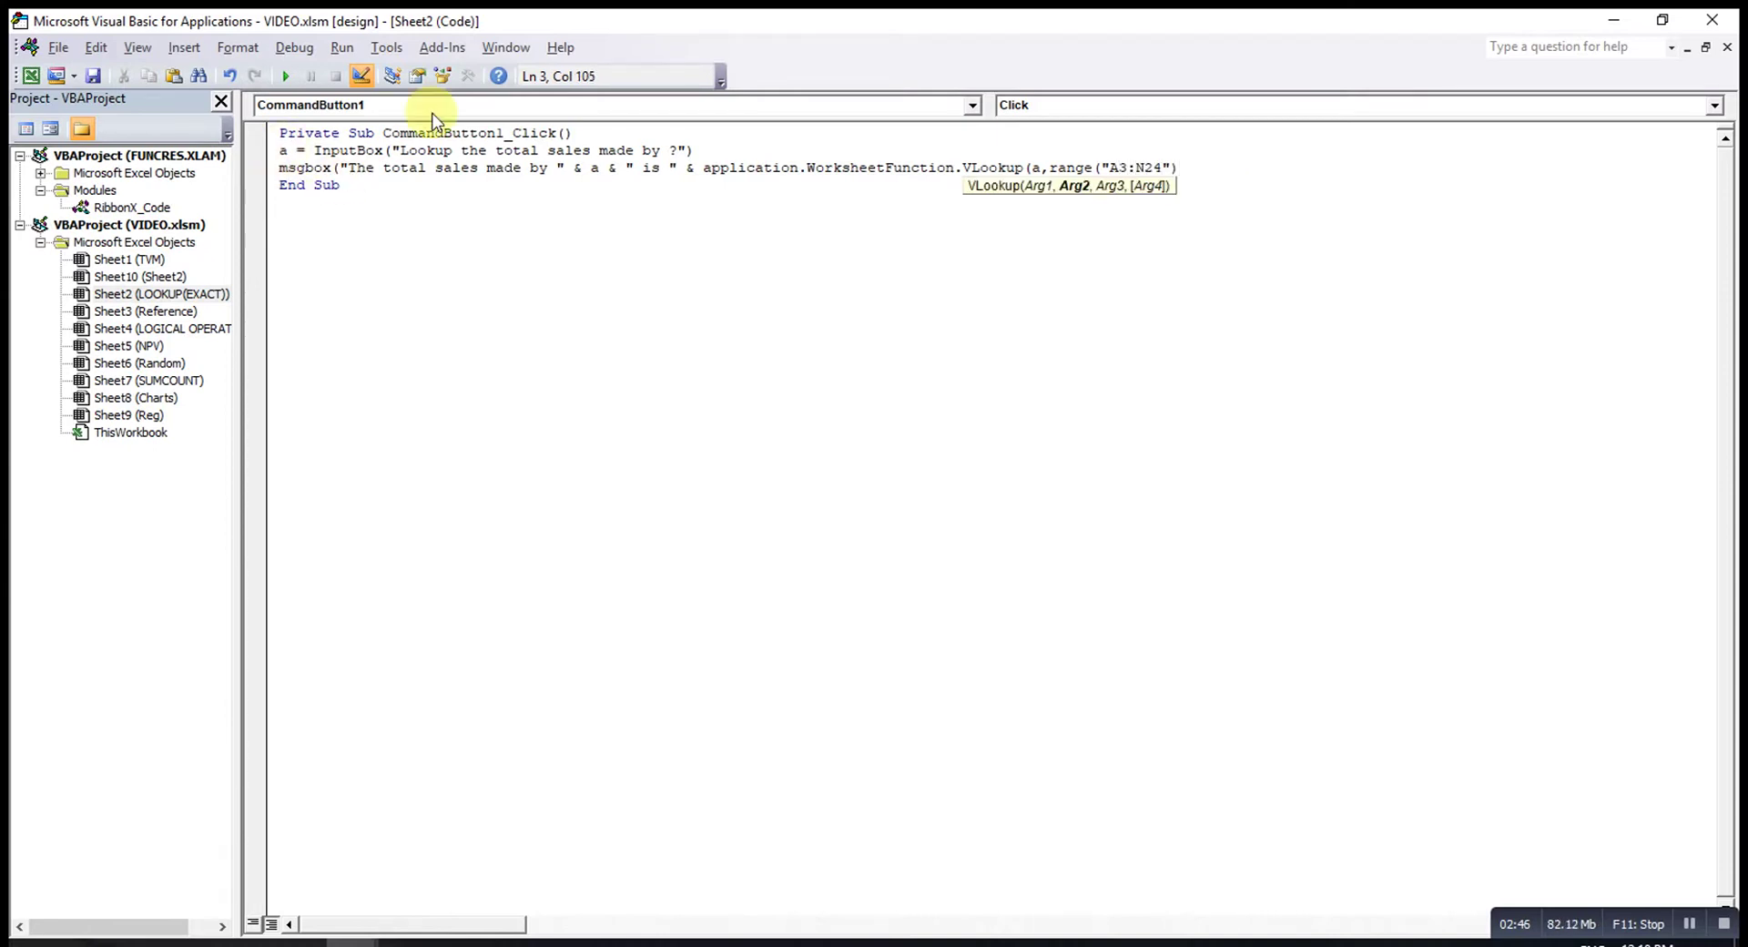
pyautogui.click(1105, 166)
pyautogui.moveTo(1161, 166); pyautogui.dragTo(1173, 167)
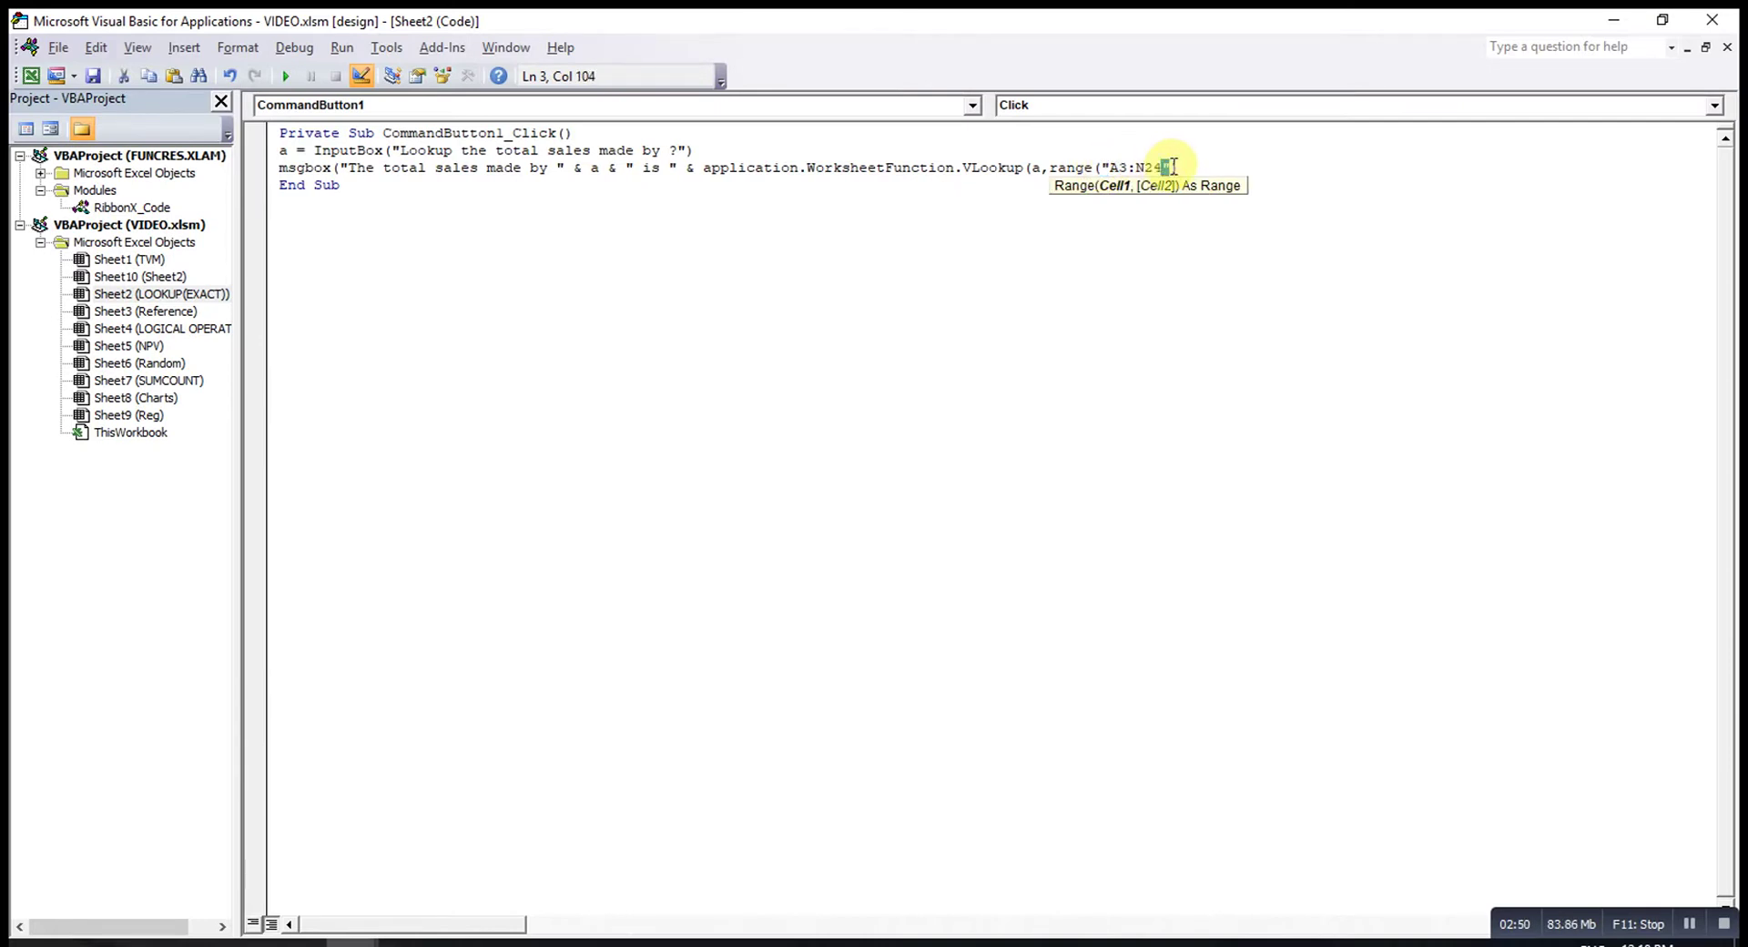
pyautogui.click(1187, 167)
pyautogui.write(',1')
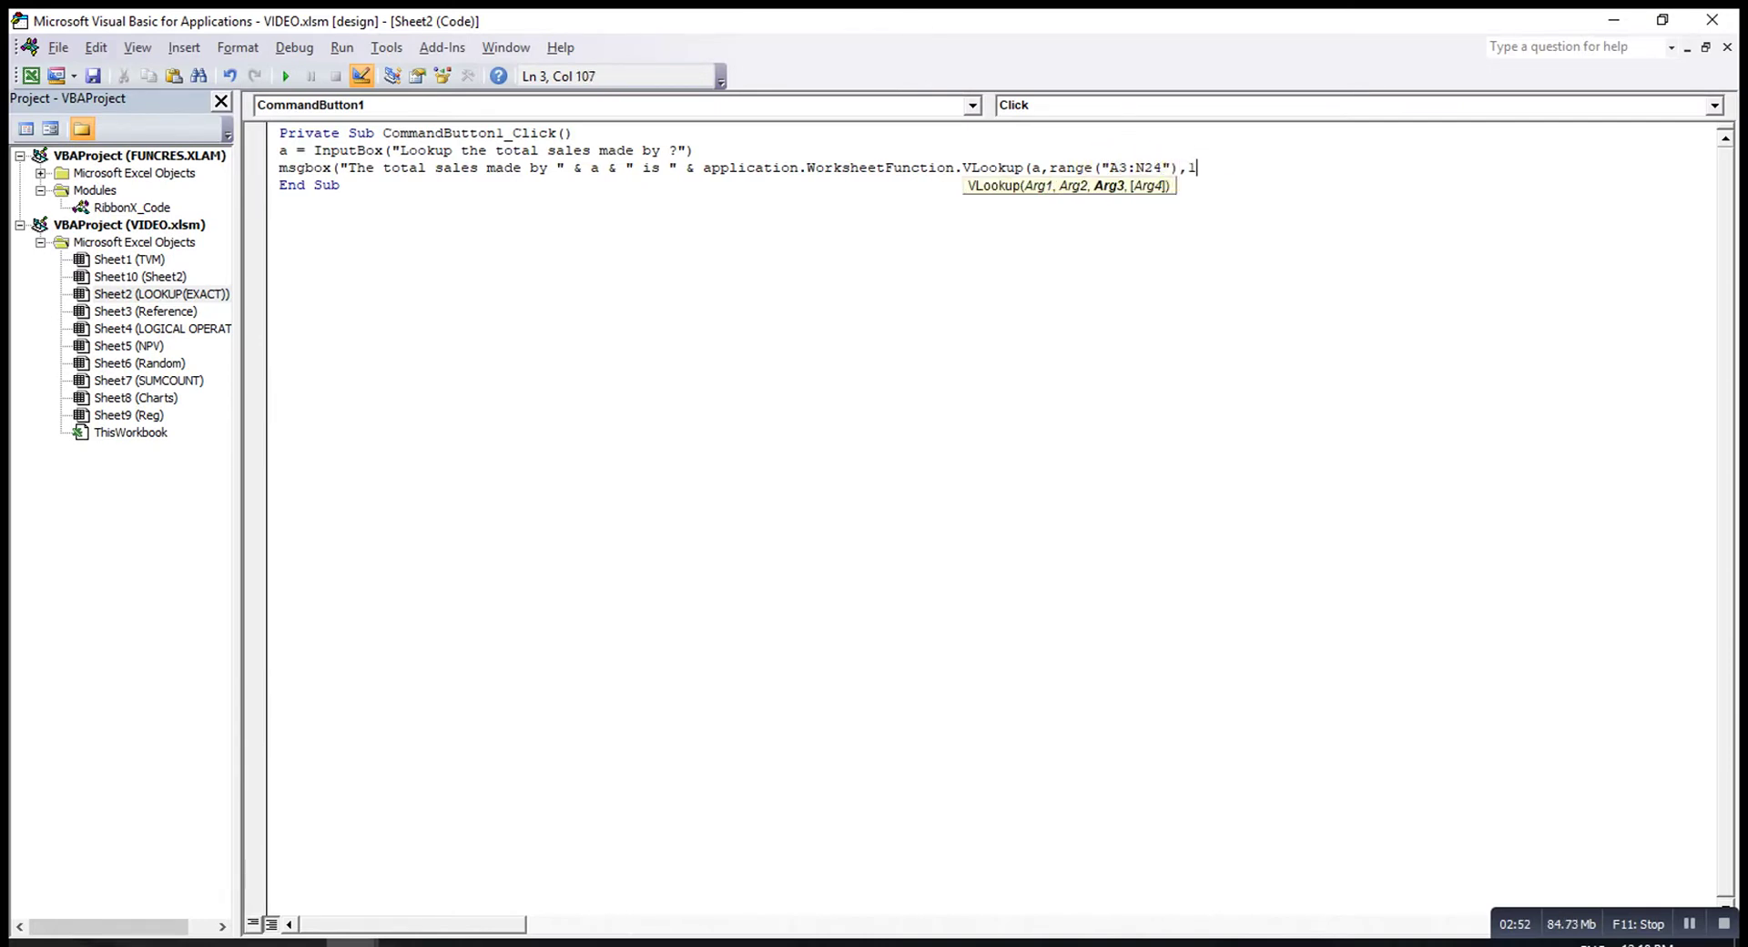
pyautogui.write('4,')
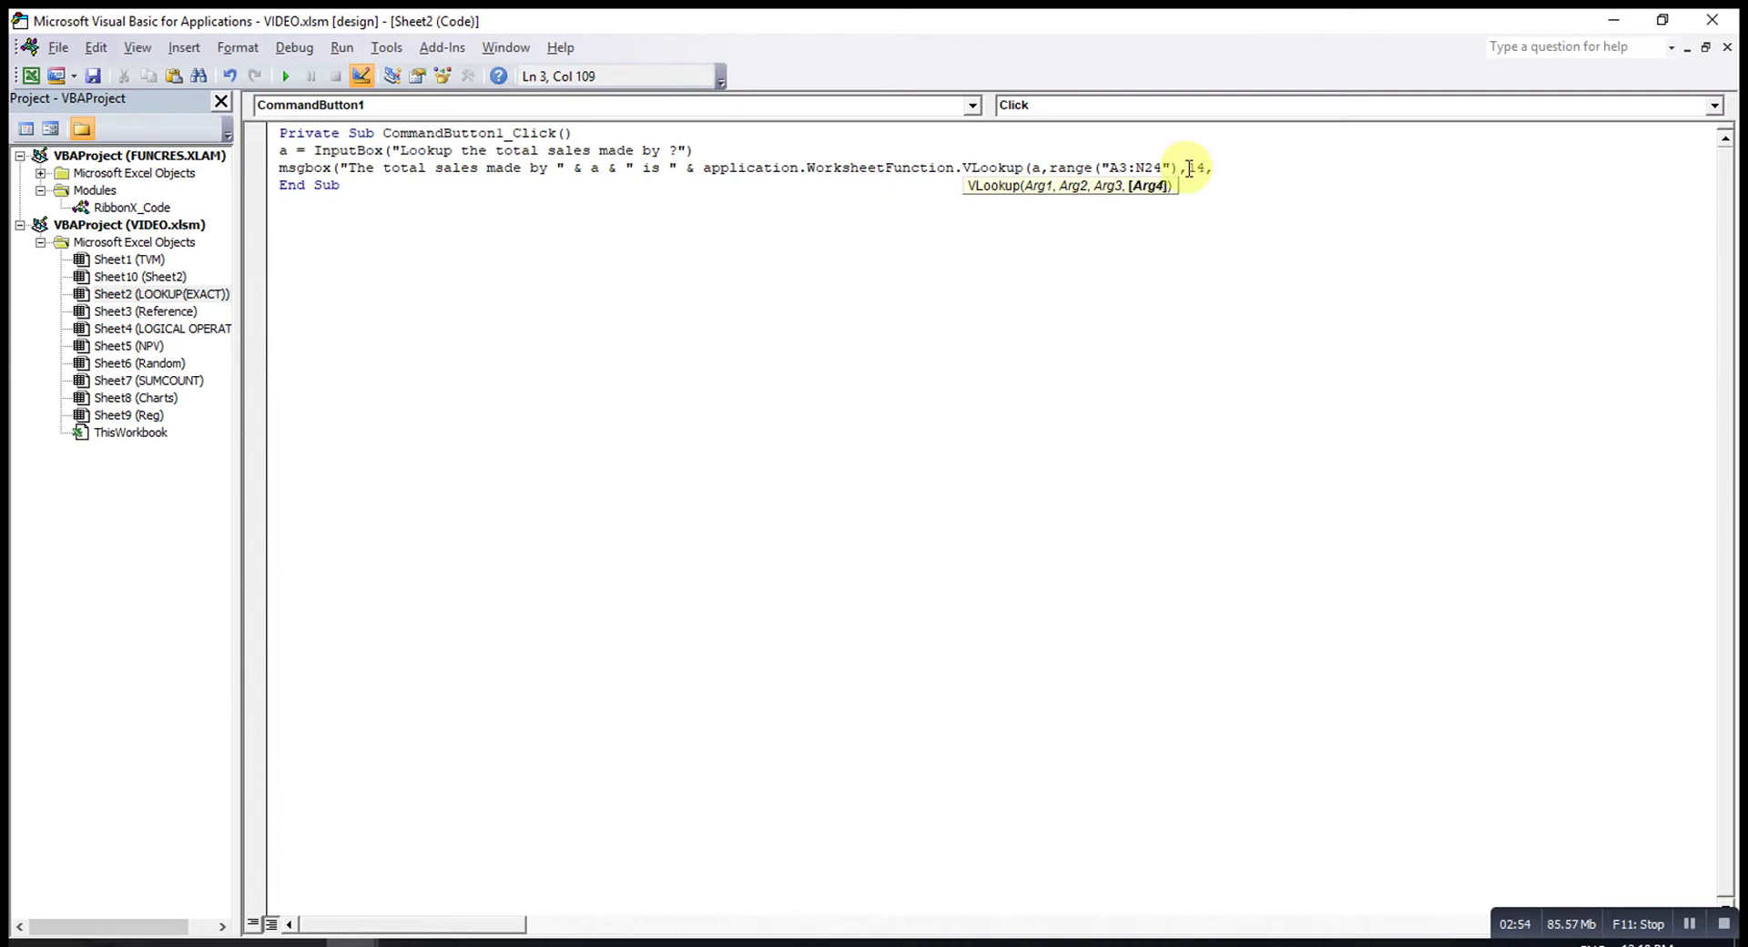
pyautogui.write('fals')
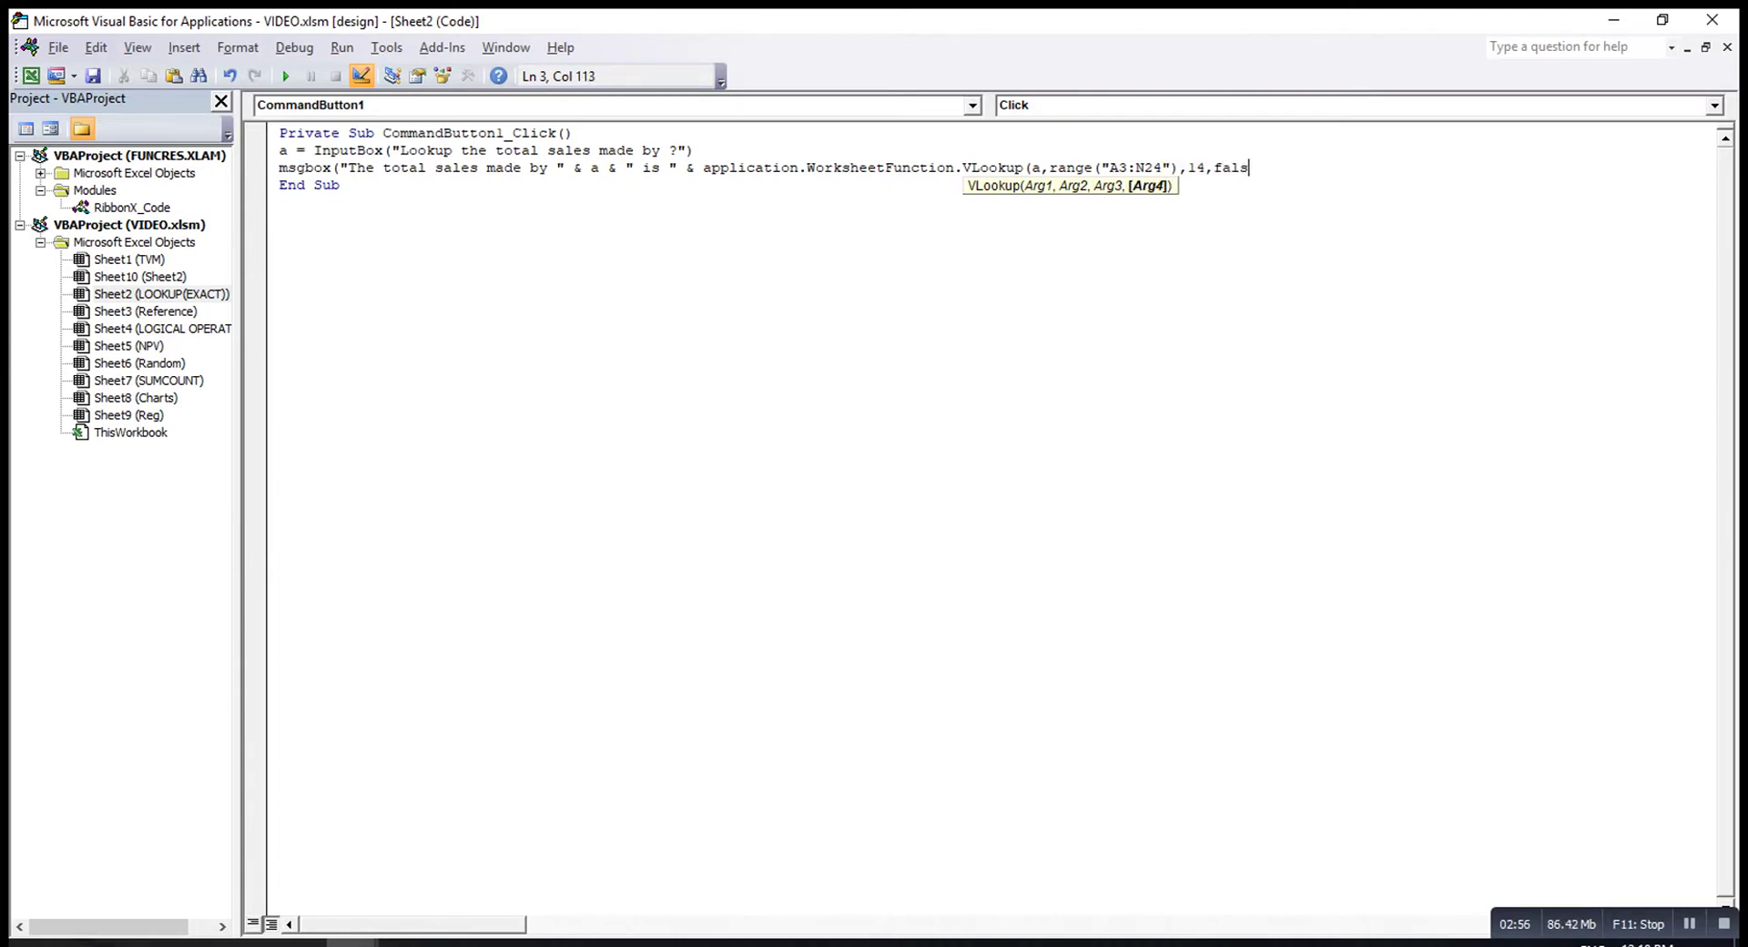
pyautogui.write('))')
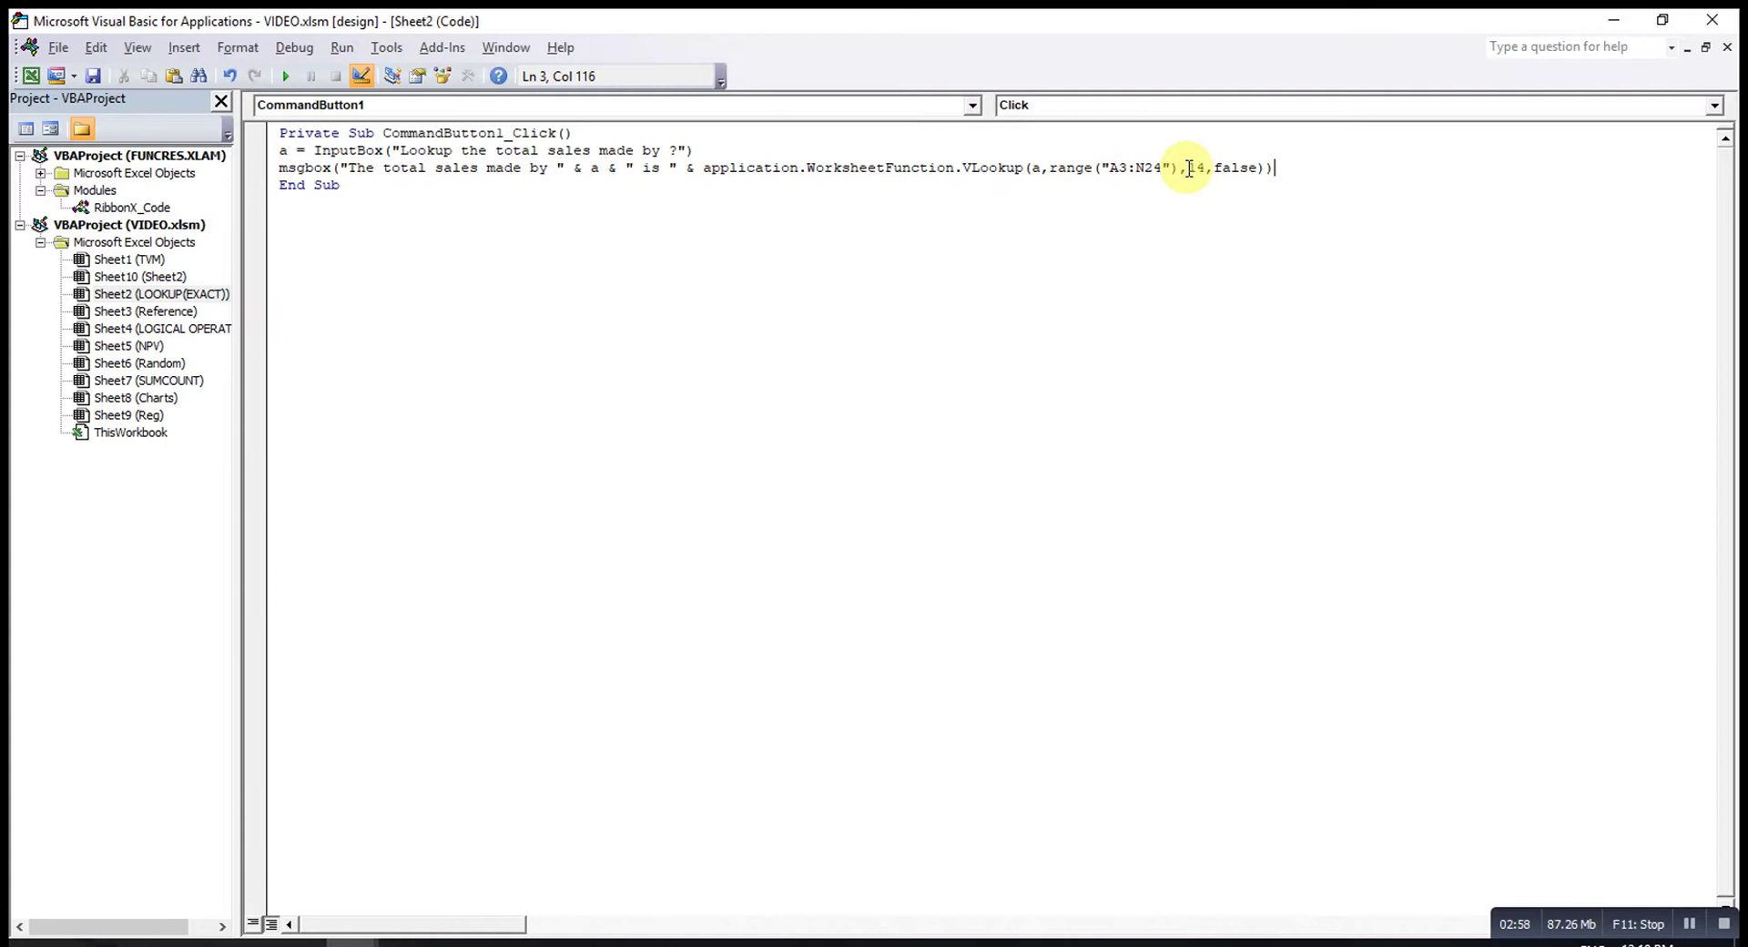
pyautogui.click(1043, 237)
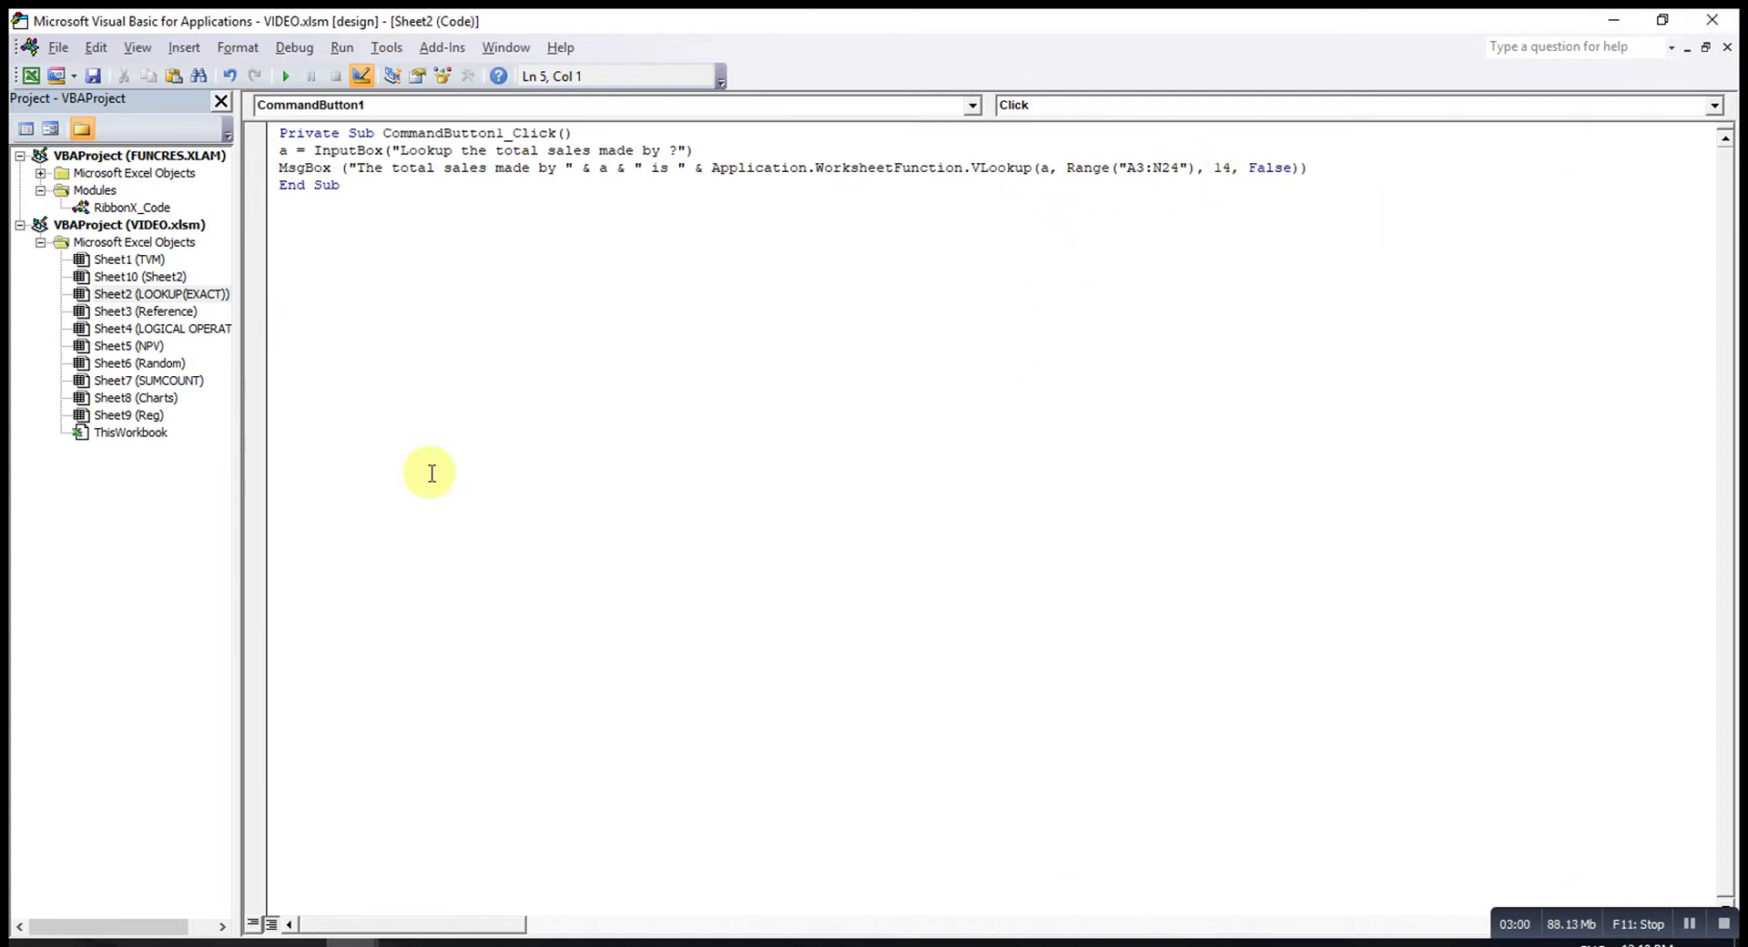
# - Leave Design Mode and run the button for Jonathan, getting a total of 31795
pyautogui.hotkey('alt', 'F11')
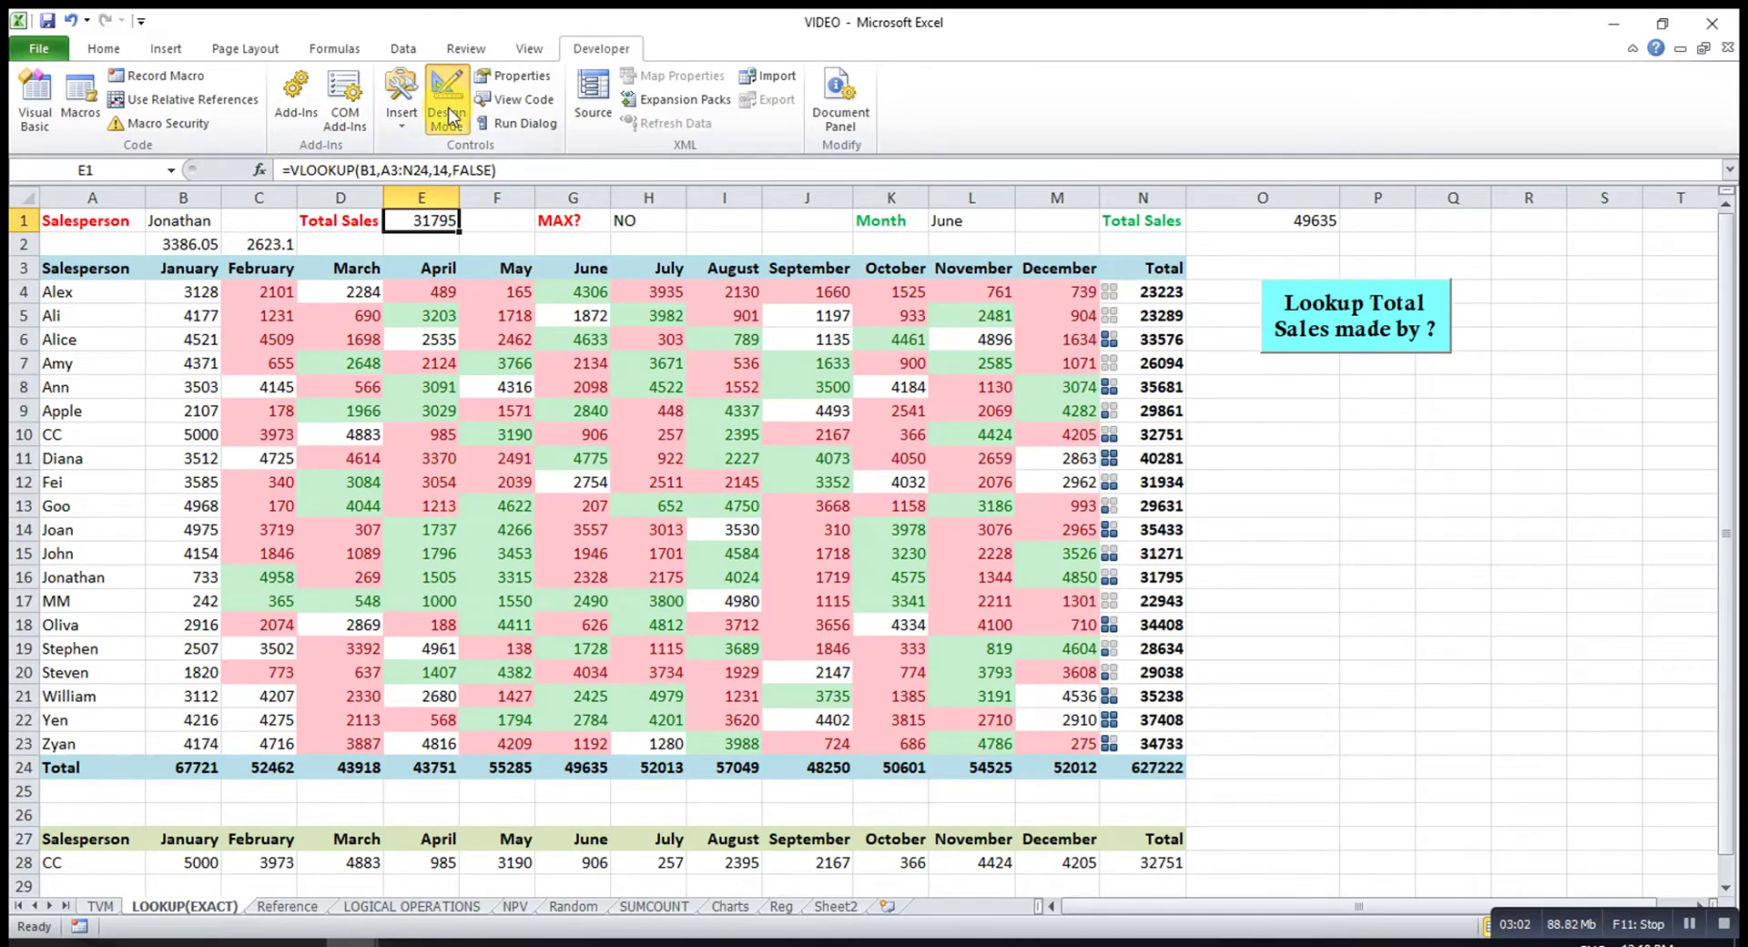
pyautogui.click(446, 109)
pyautogui.click(1341, 328)
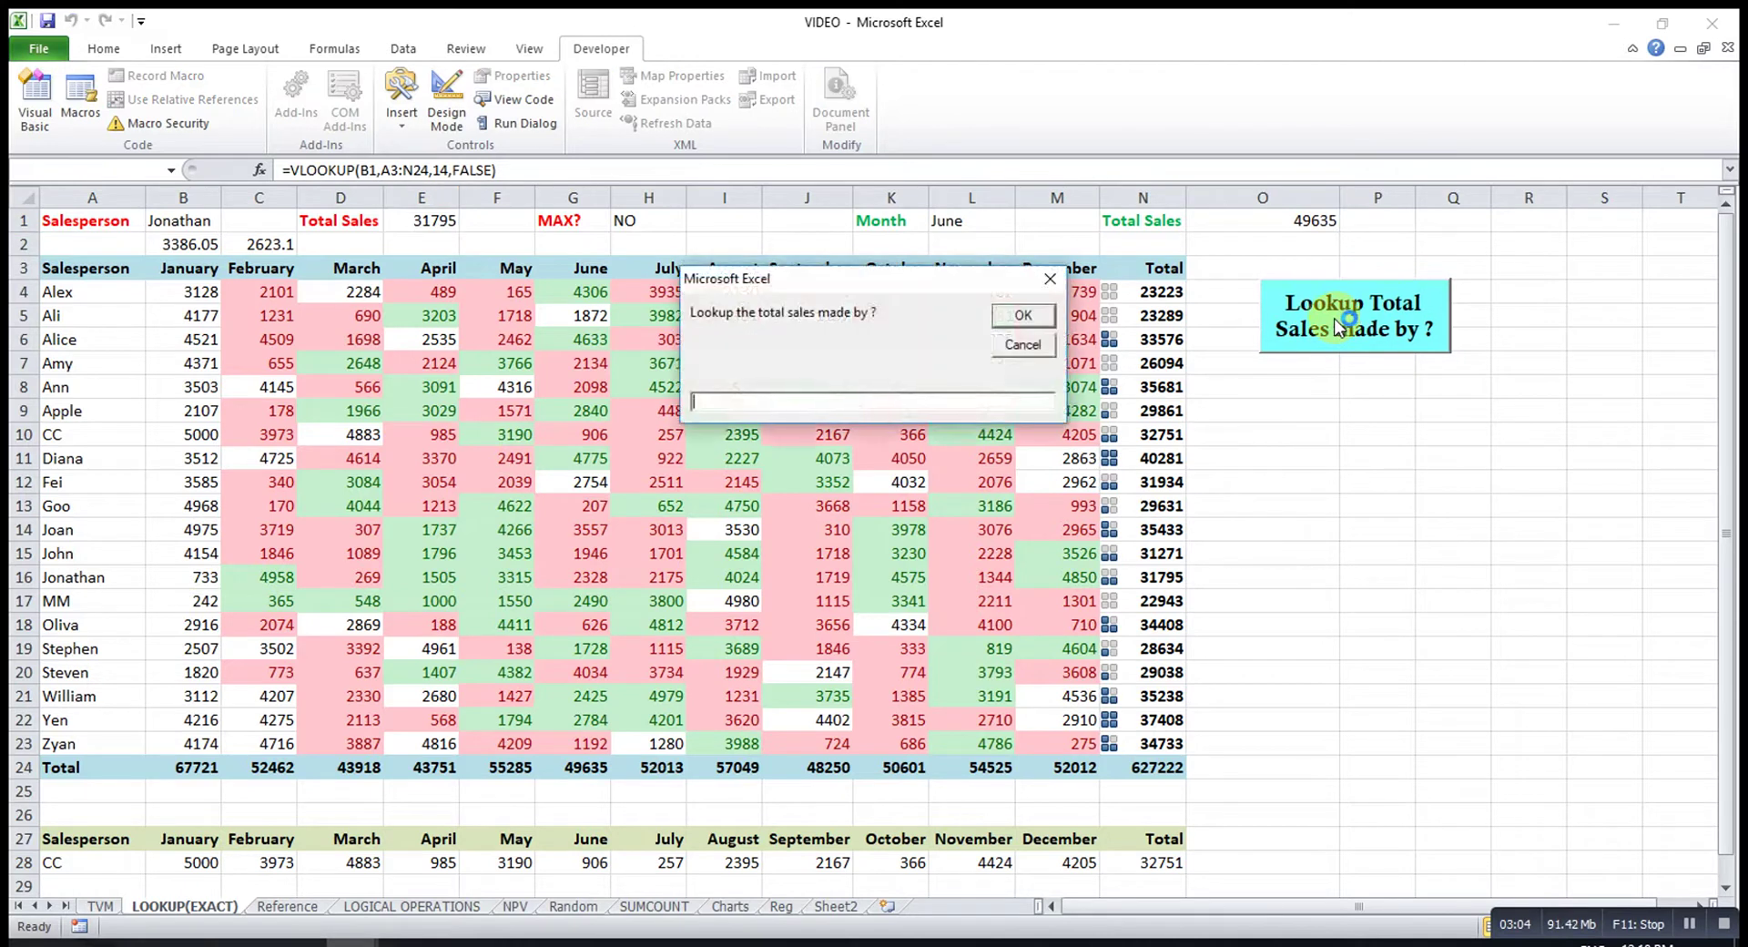
pyautogui.click(739, 395)
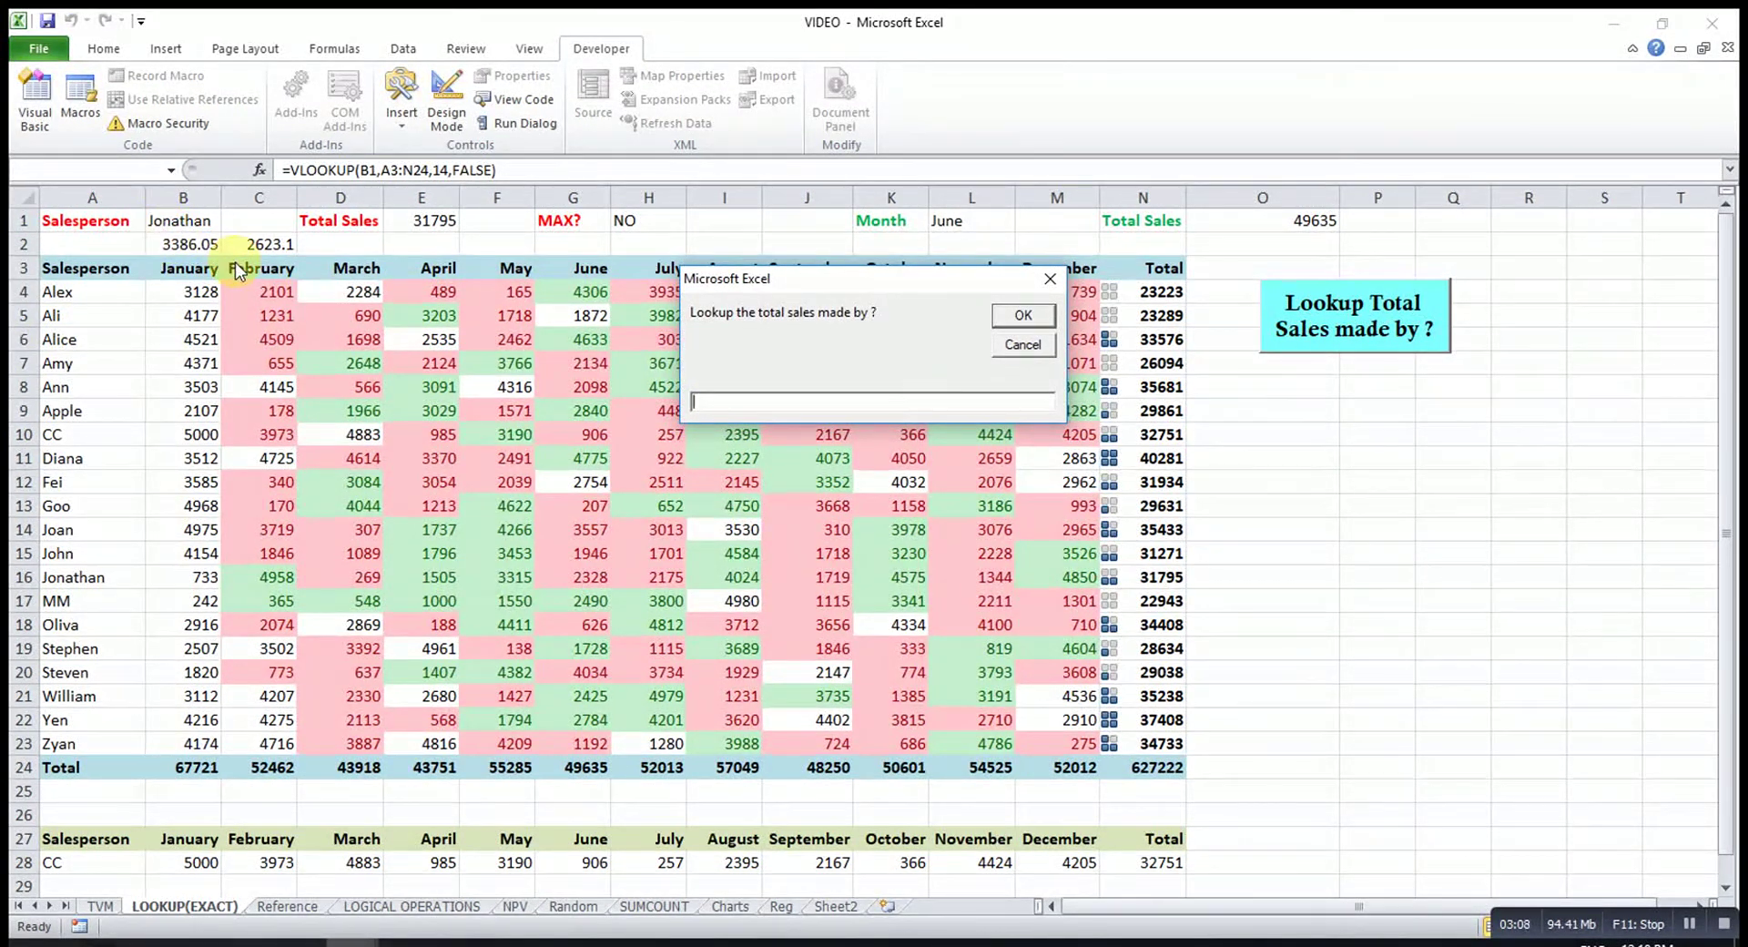
pyautogui.write('Jona')
pyautogui.write('than')
pyautogui.click(1021, 319)
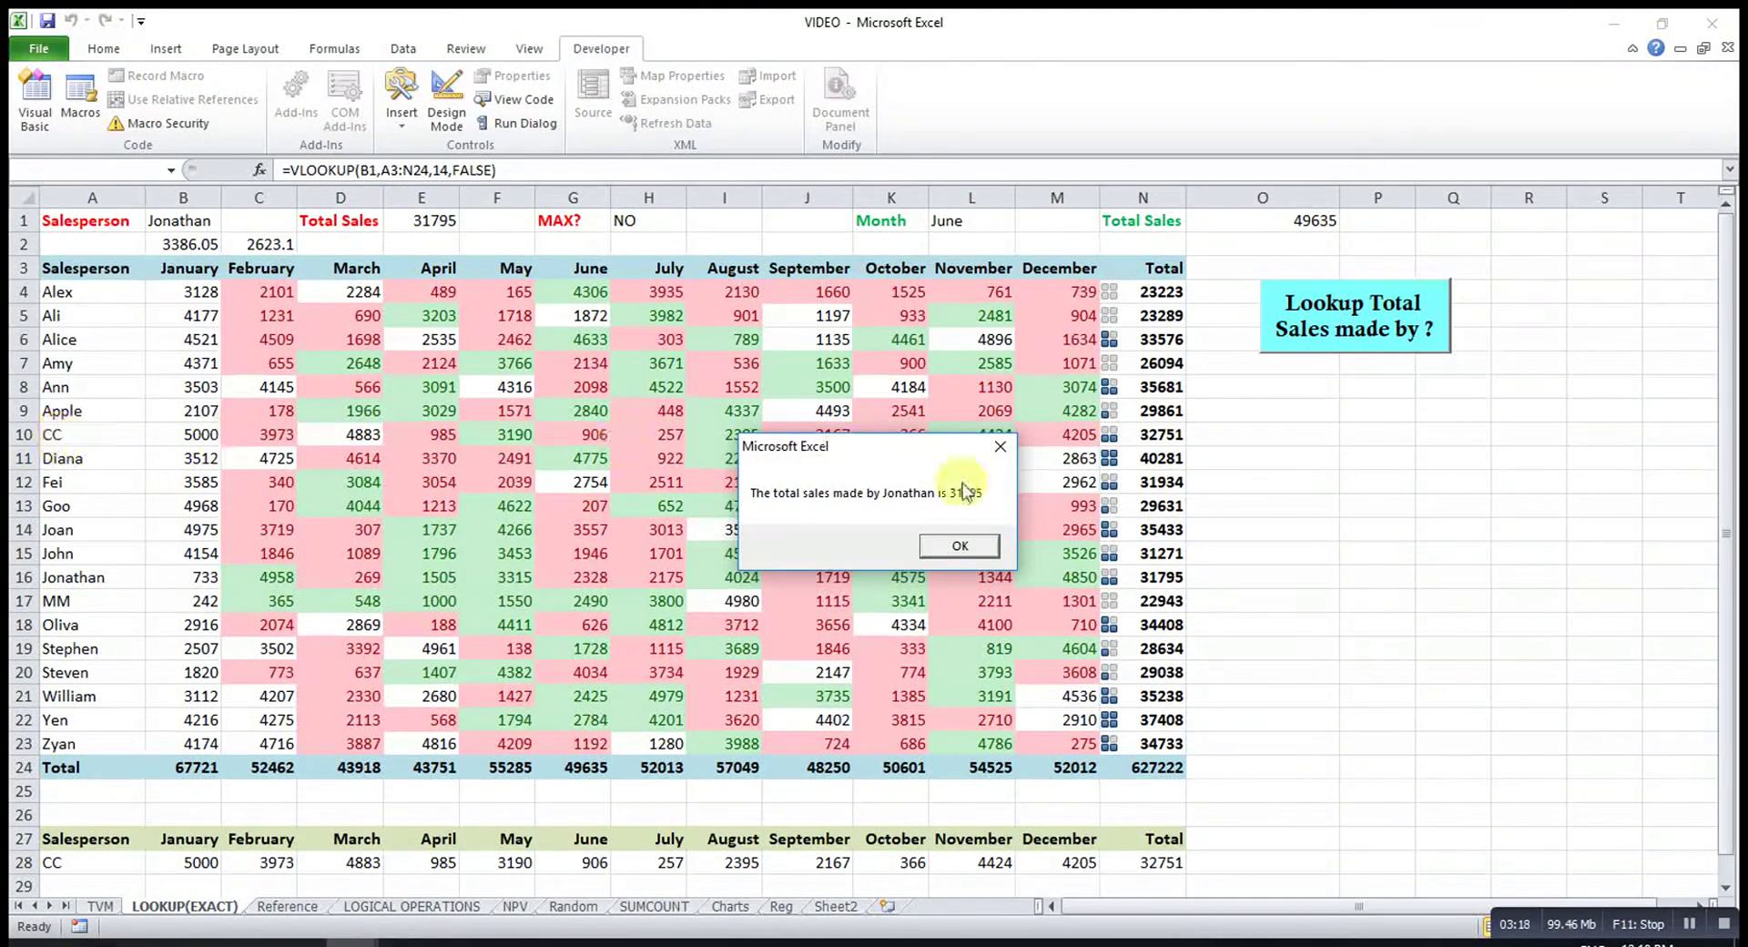
pyautogui.click(960, 545)
# - Run the button again for CC, confirming a total of 32751
pyautogui.click(1365, 350)
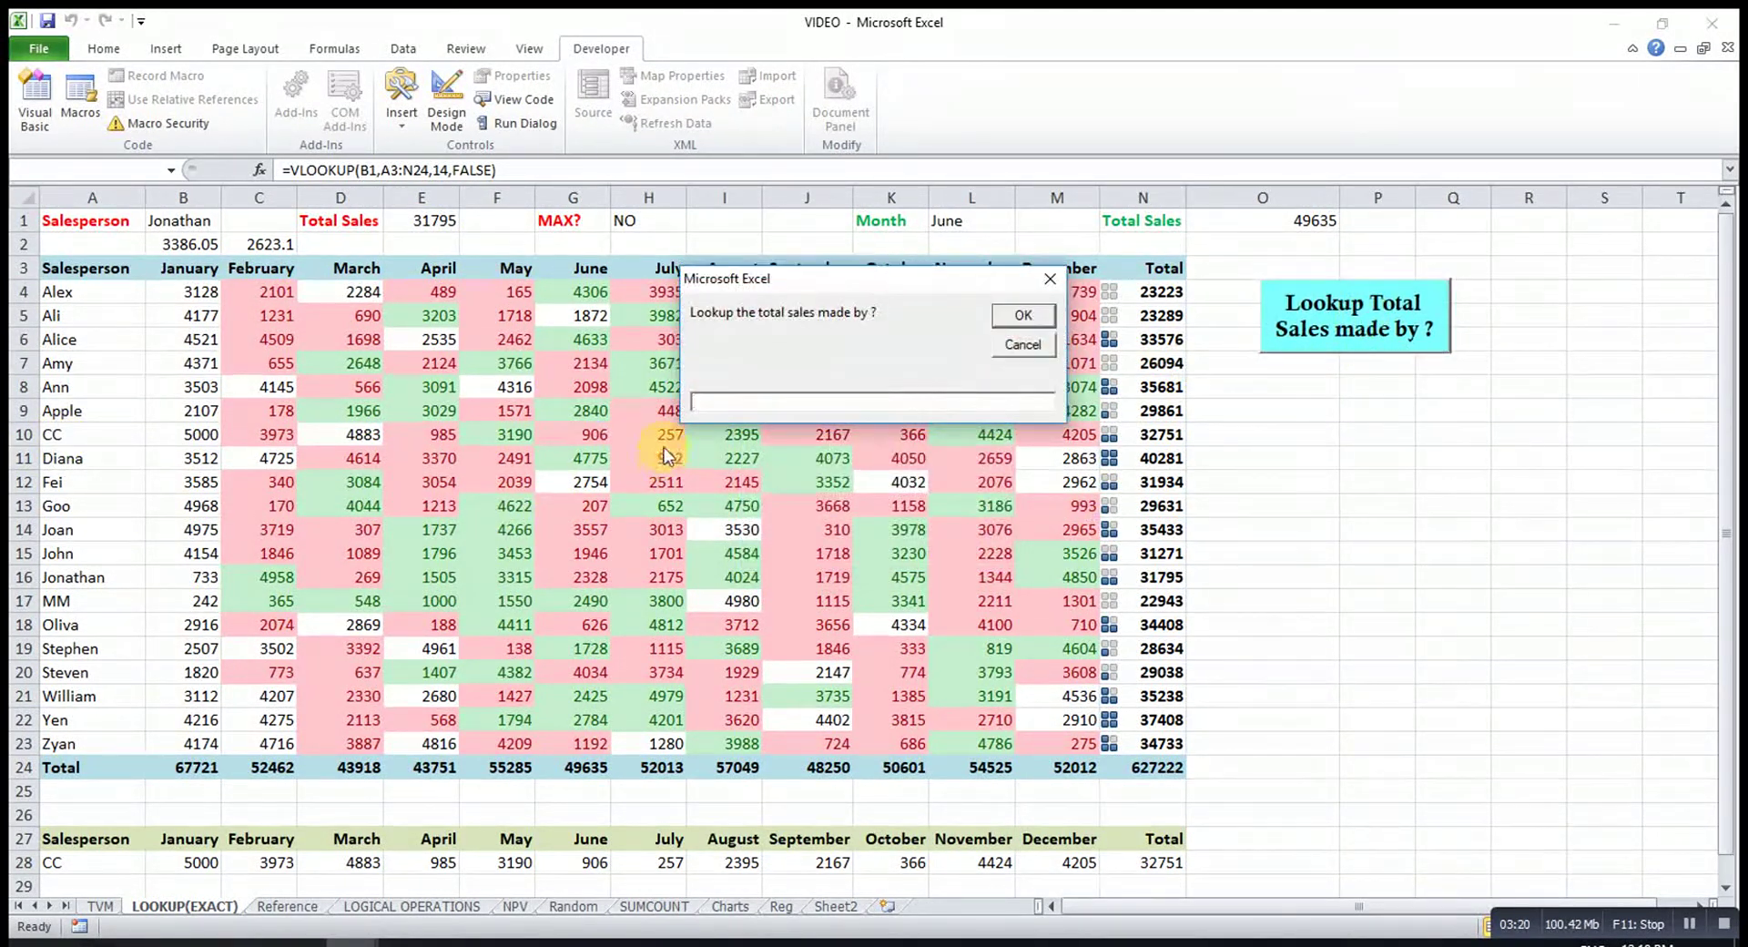
pyautogui.write('CC')
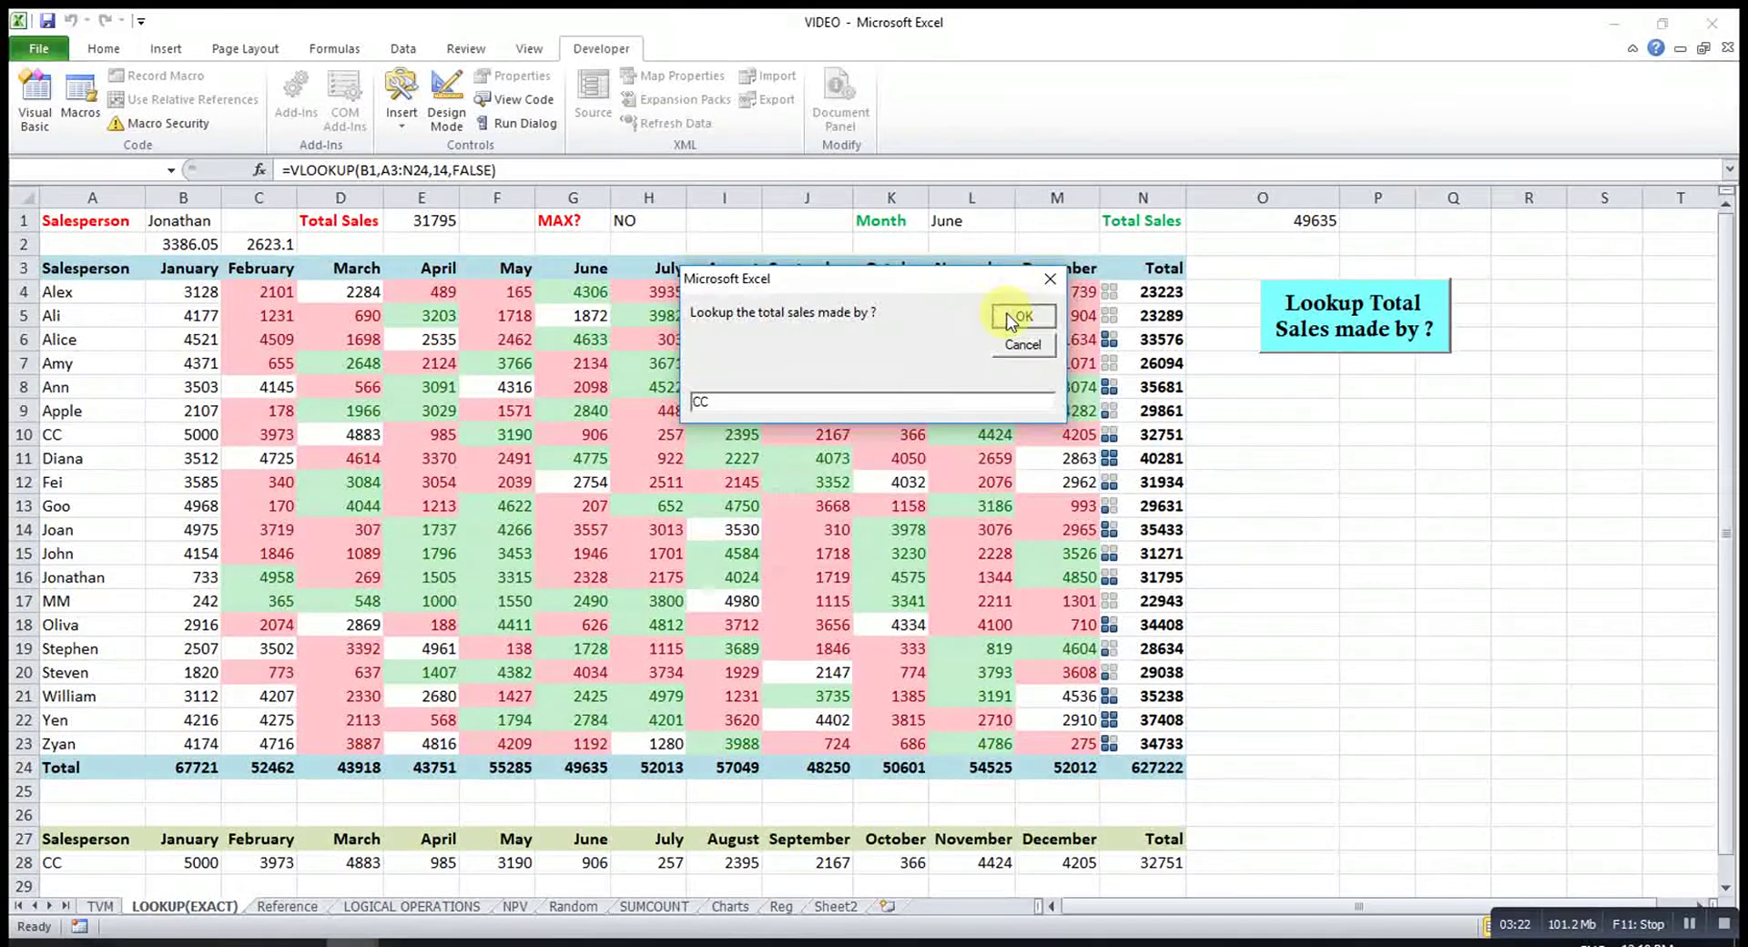
pyautogui.click(1021, 315)
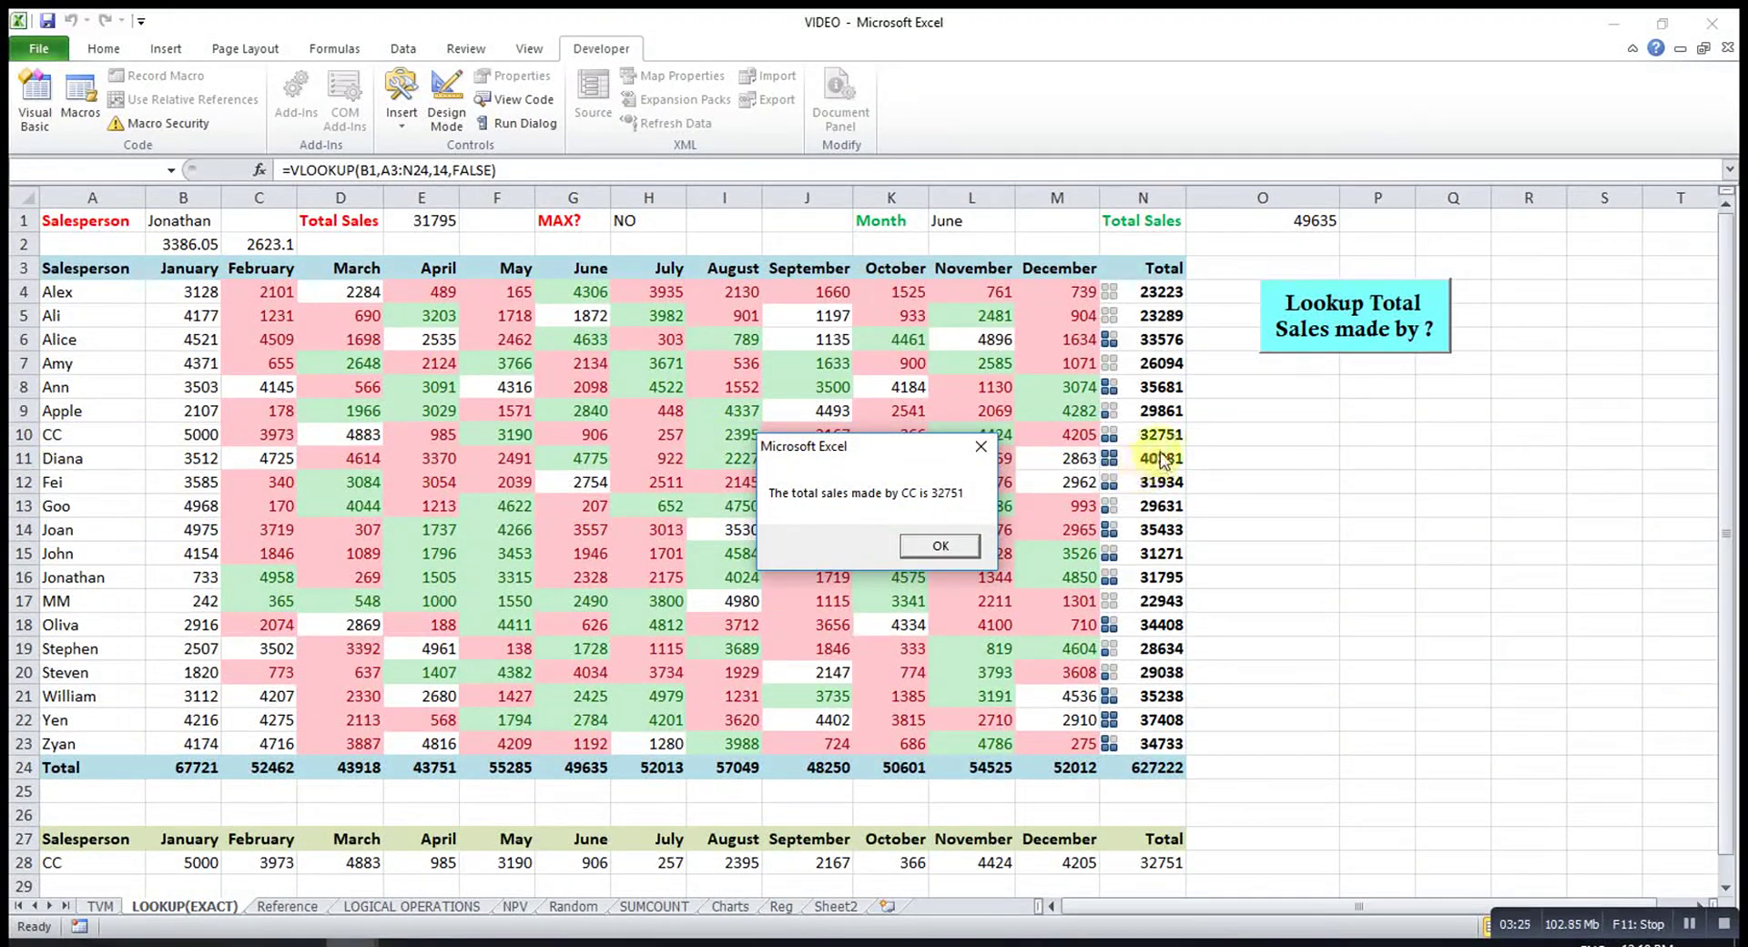
pyautogui.click(919, 544)
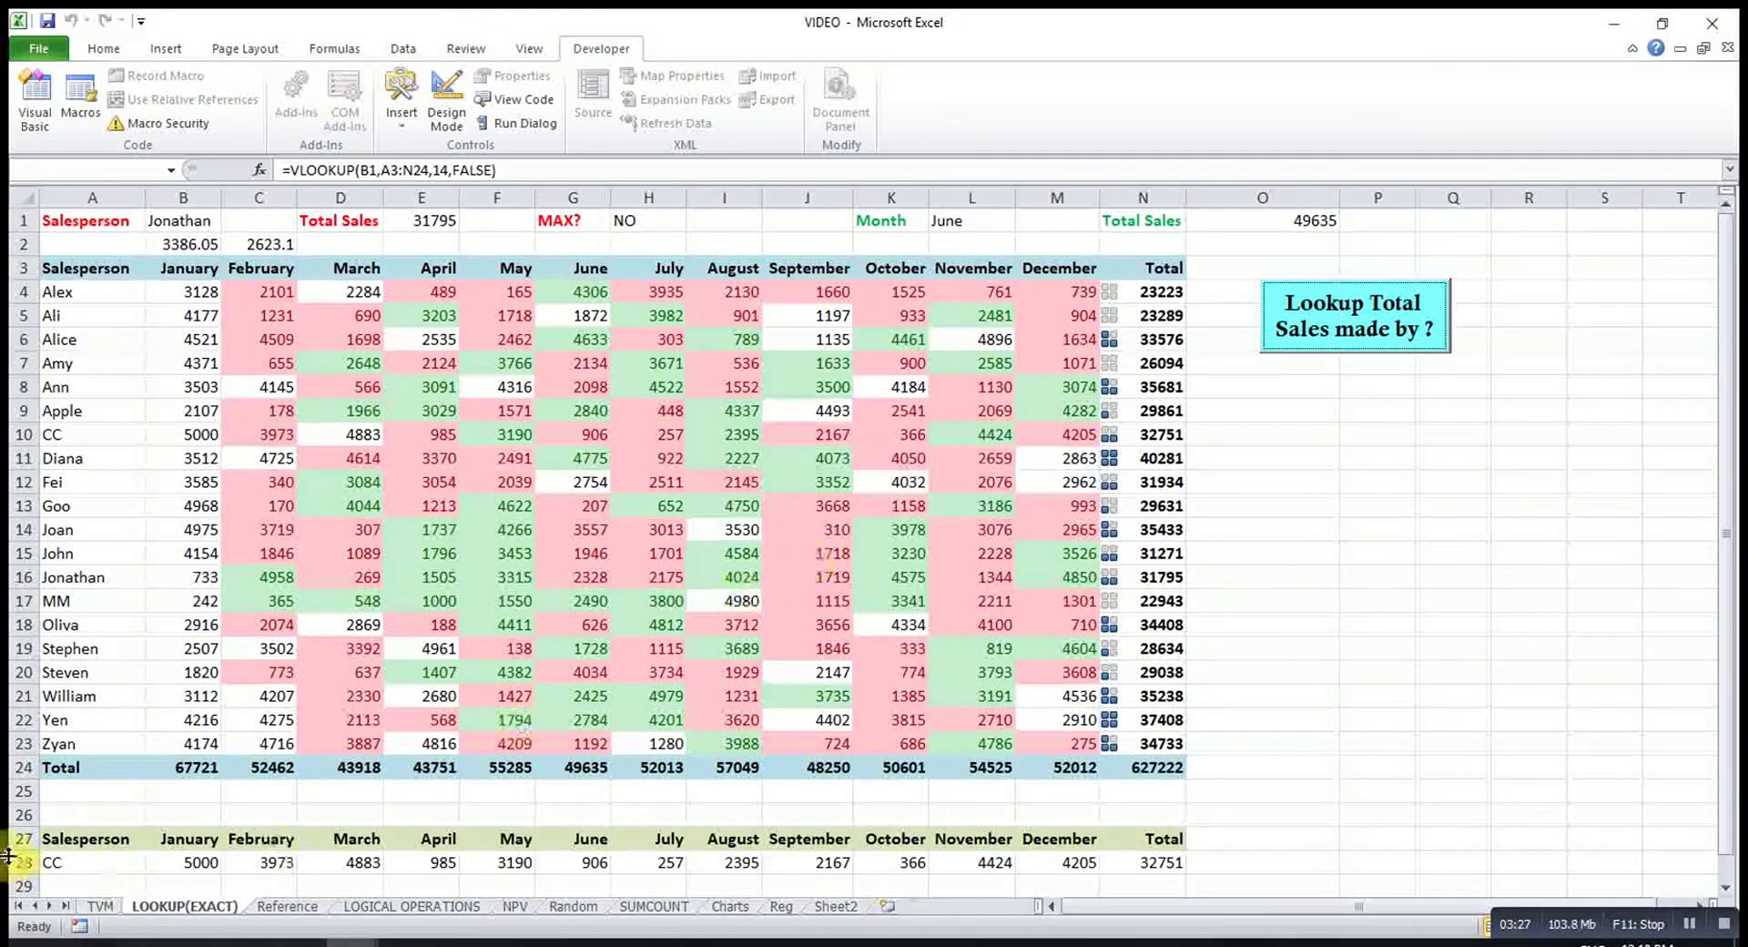